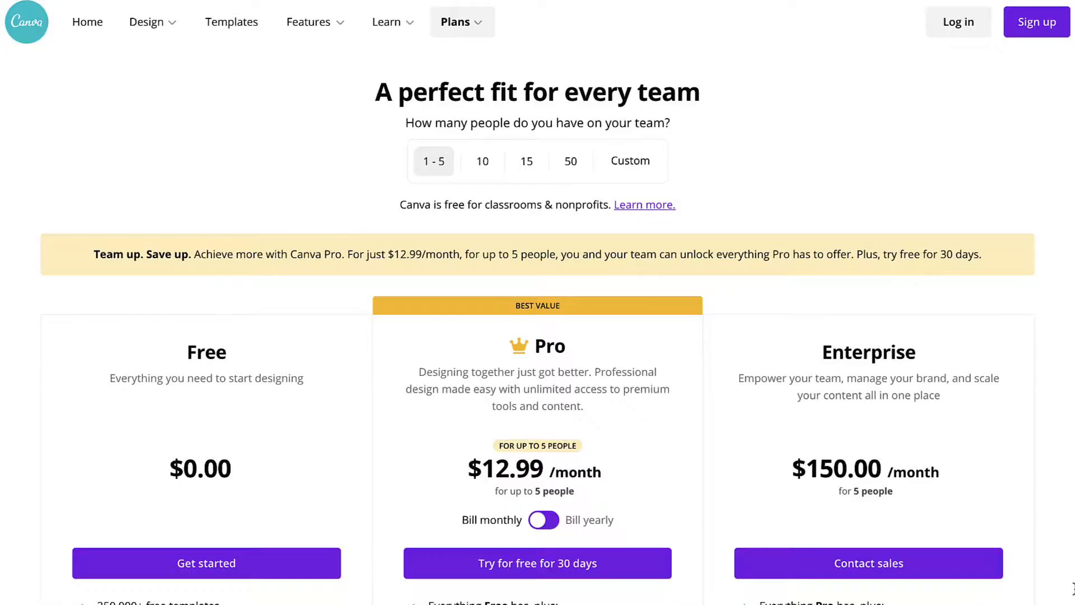
# - Review the Free, Pro and Enterprise plan features and expand the detailed plan comparison table
pyautogui.scroll(-3, 1072, 588)
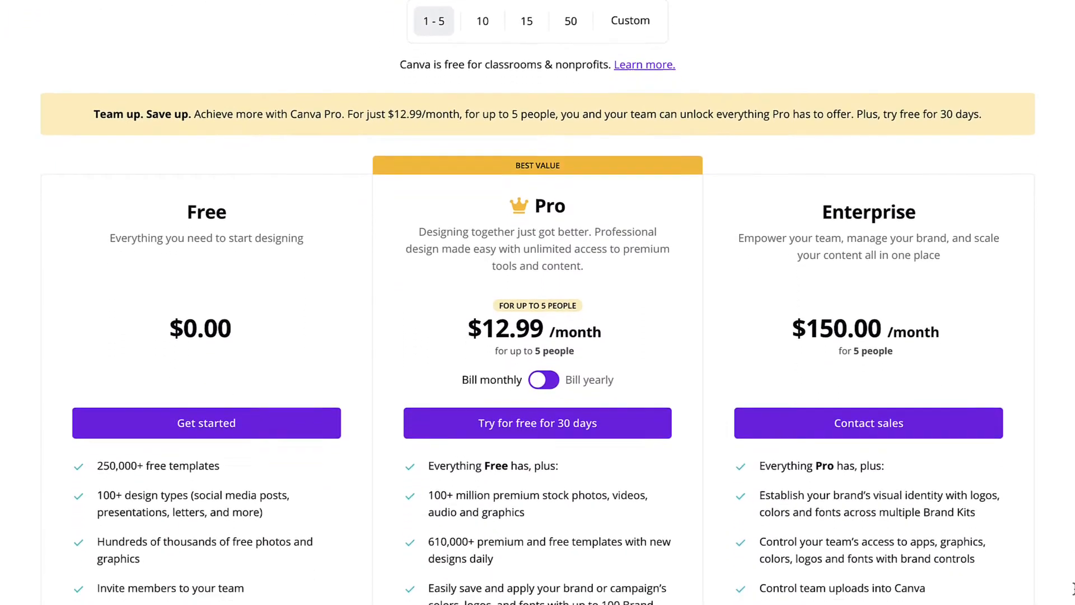
pyautogui.scroll(-2, 1073, 588)
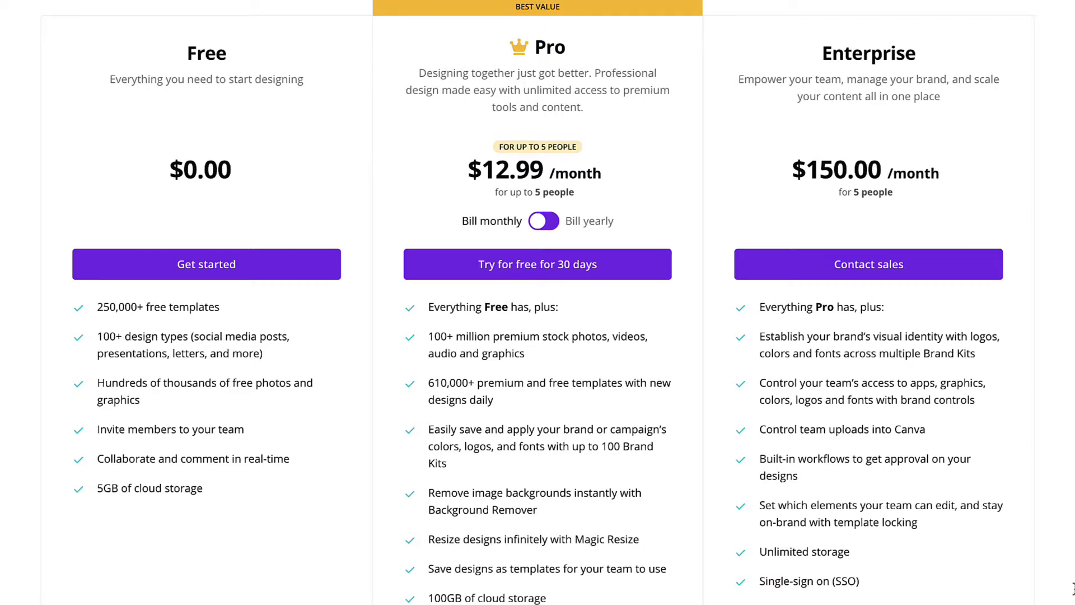
pyautogui.scroll(-5, 1073, 588)
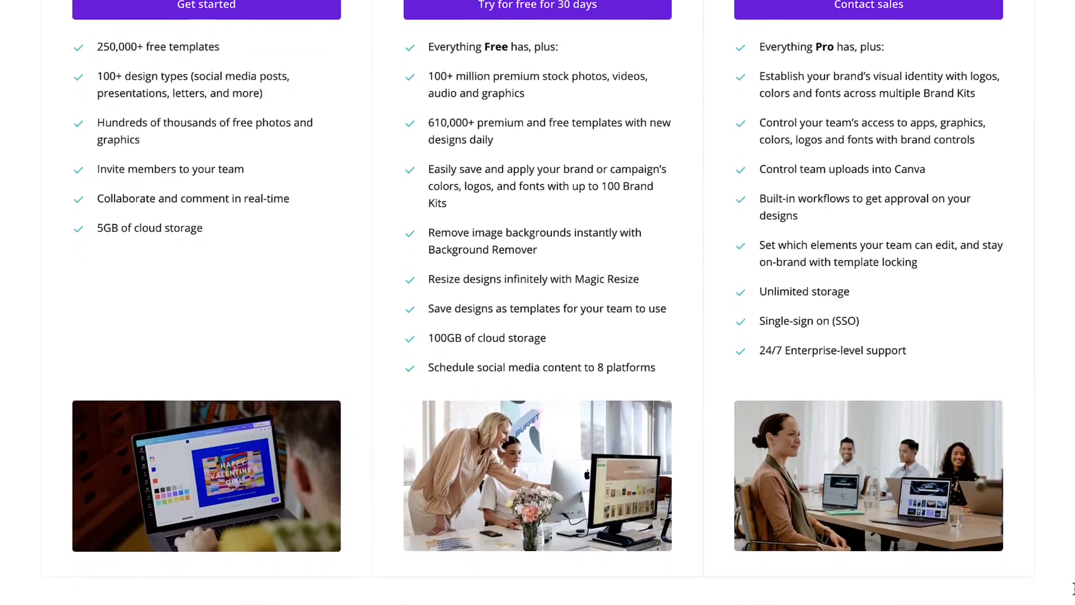
pyautogui.scroll(-7, 1073, 588)
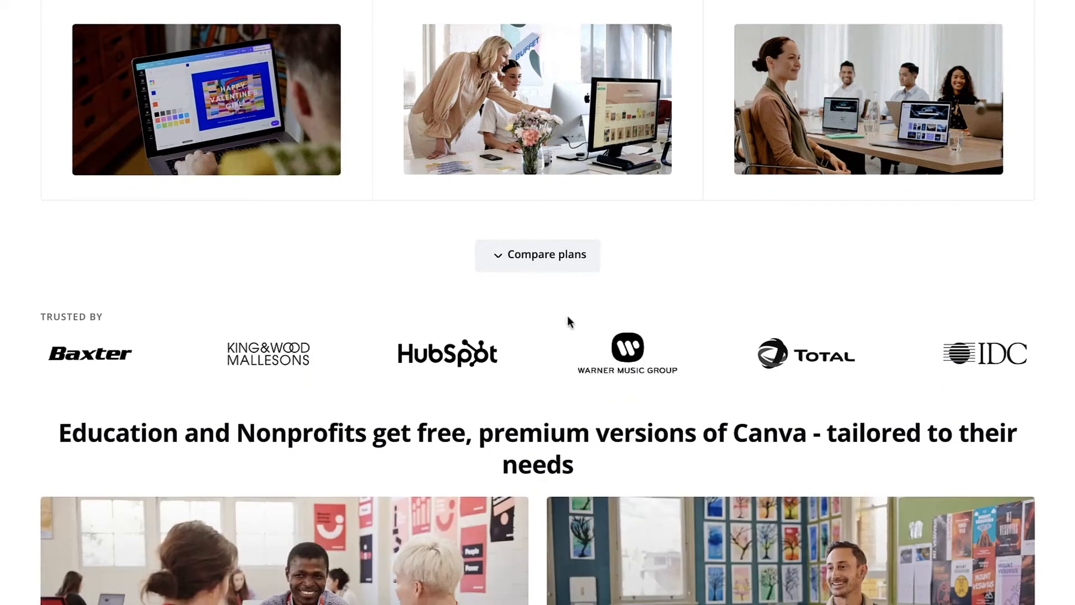
pyautogui.click(564, 262)
pyautogui.scroll(-5, 936, 380)
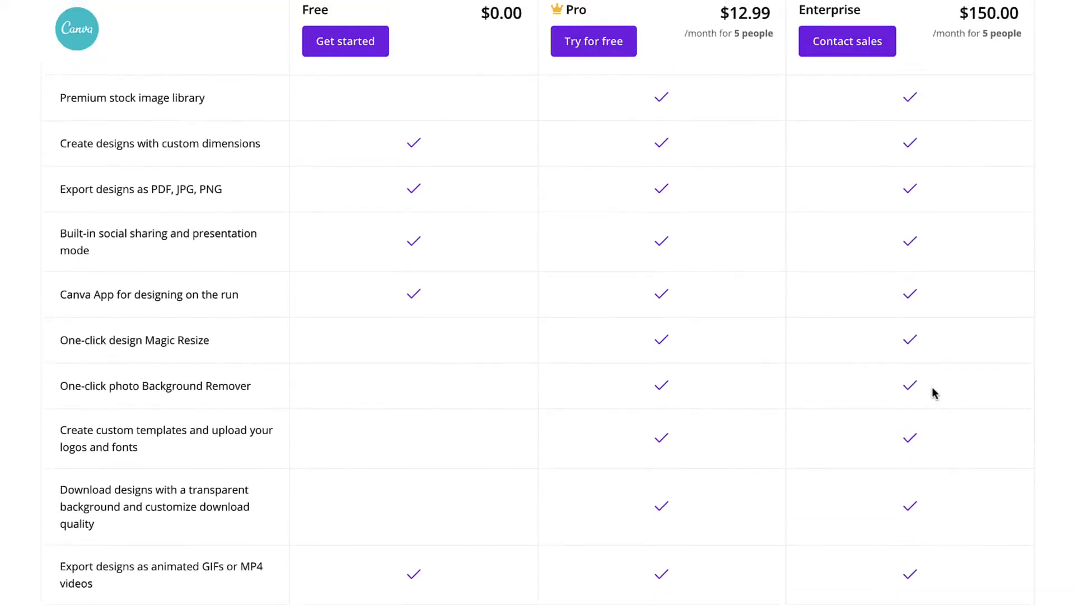
pyautogui.scroll(-3, 932, 387)
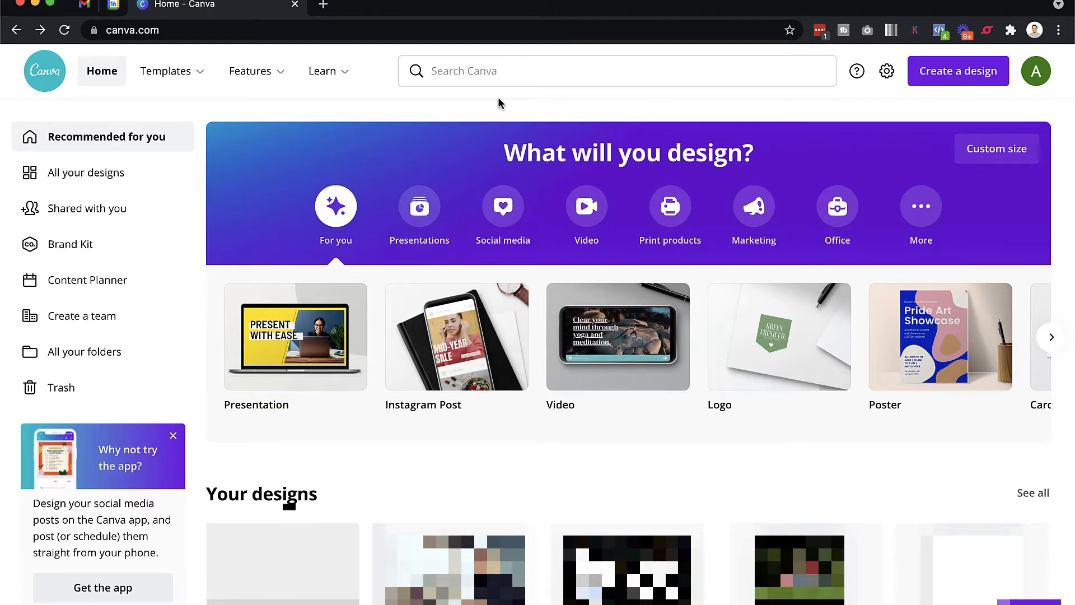
# - Search Canva for "presentation" and choose the Presentation design type sized 1920 × 1080 px
pyautogui.moveTo(295, 339)
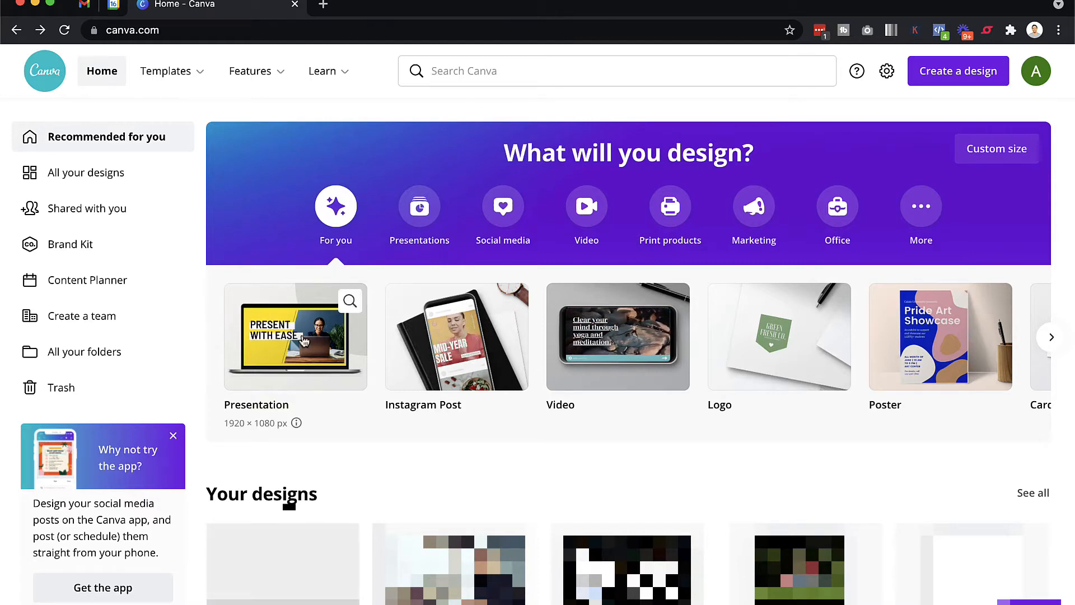
pyautogui.click(487, 67)
pyautogui.write('pr')
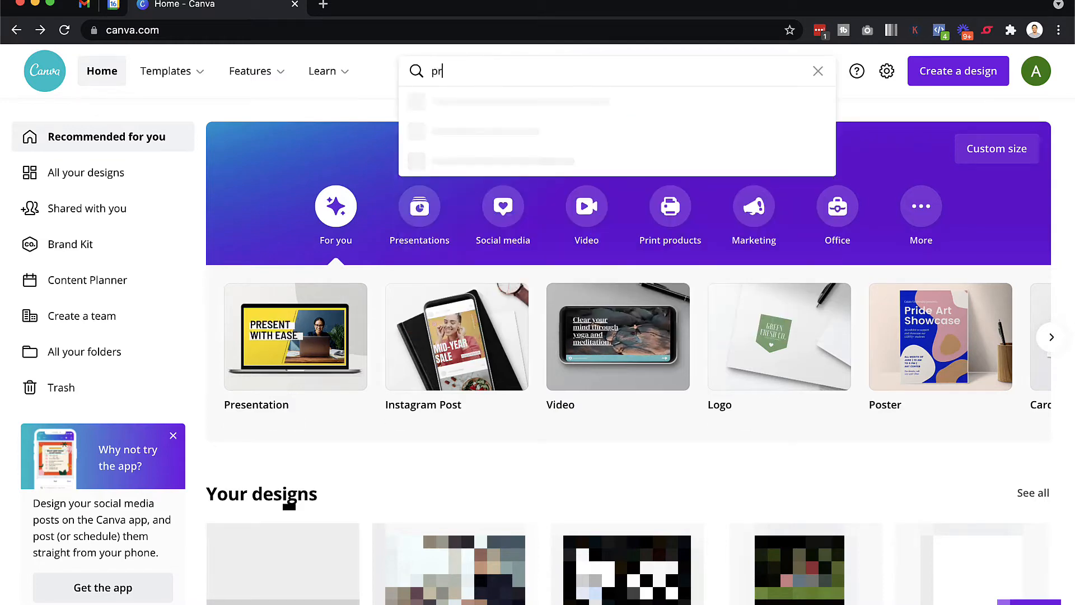
pyautogui.write('esentation')
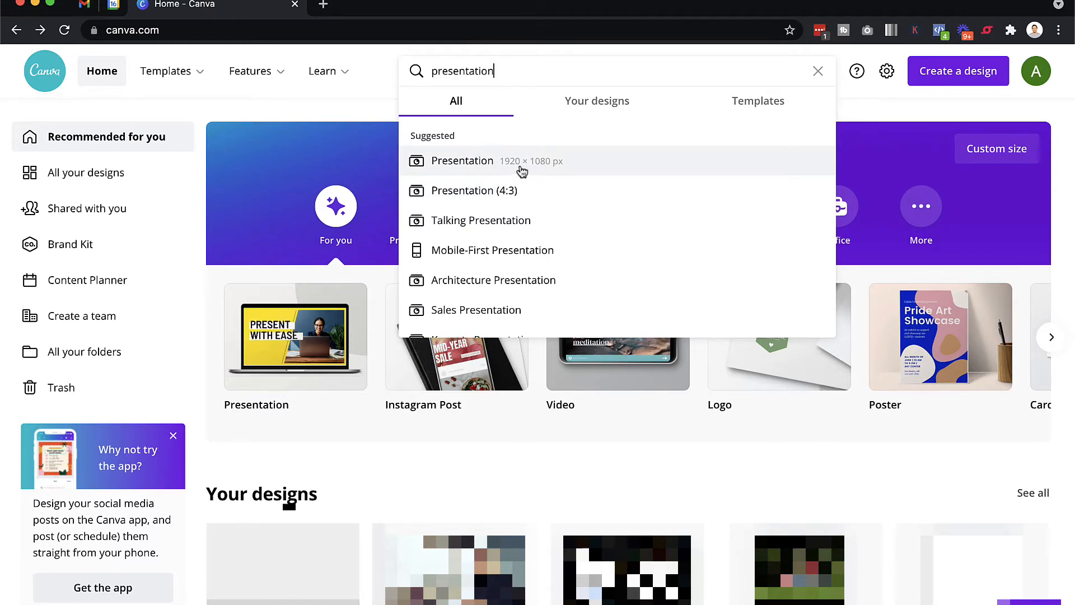
pyautogui.click(522, 171)
# - Browse the presentation templates and create a blank presentation instead
pyautogui.scroll(-10, 531, 194)
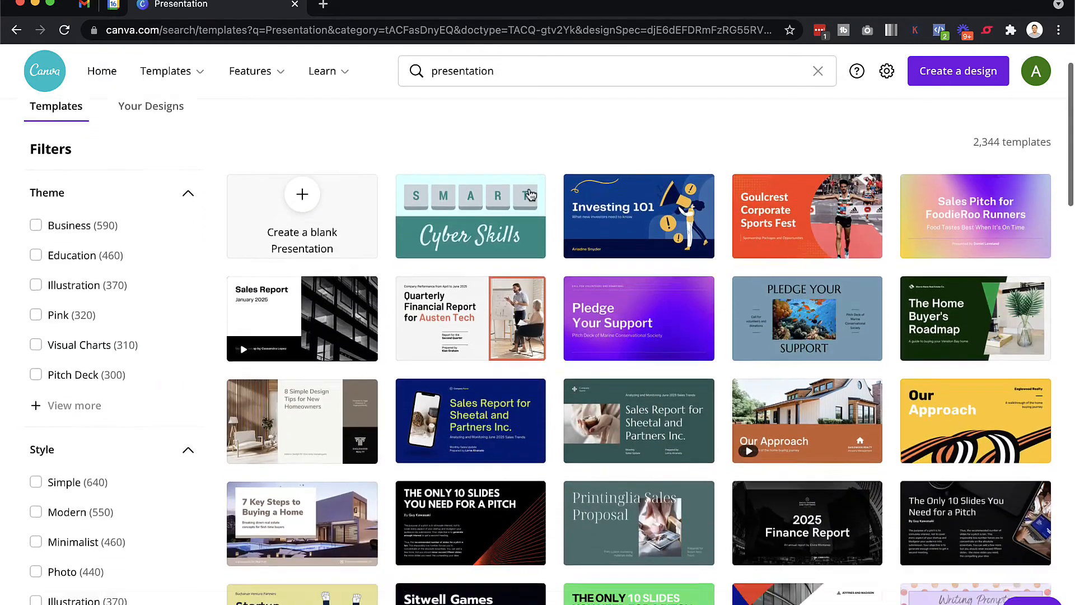
pyautogui.scroll(-8, 531, 194)
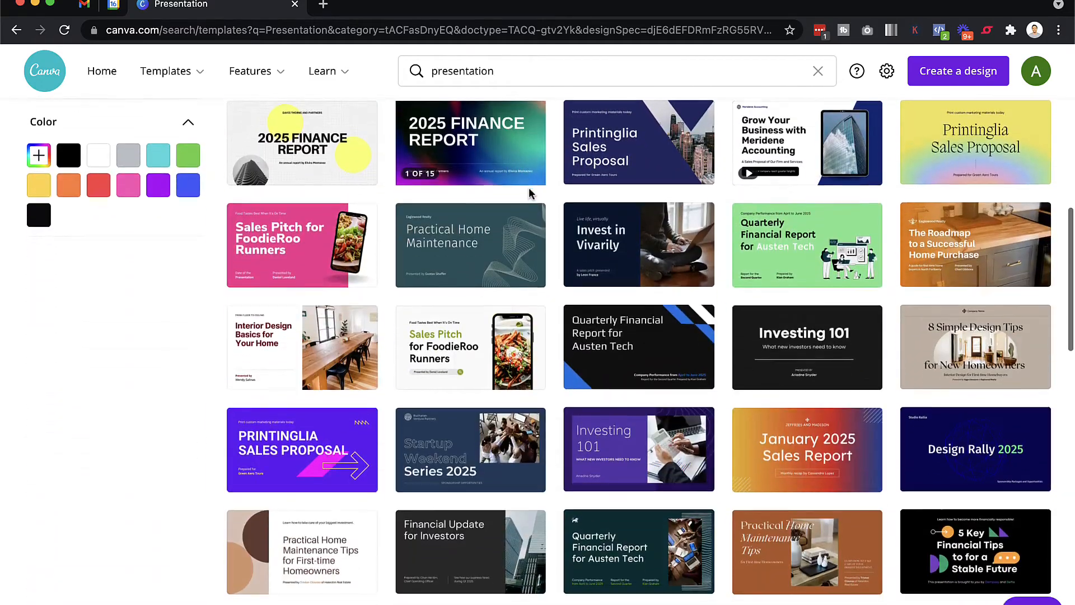
pyautogui.scroll(2, 531, 194)
pyautogui.scroll(15, 531, 194)
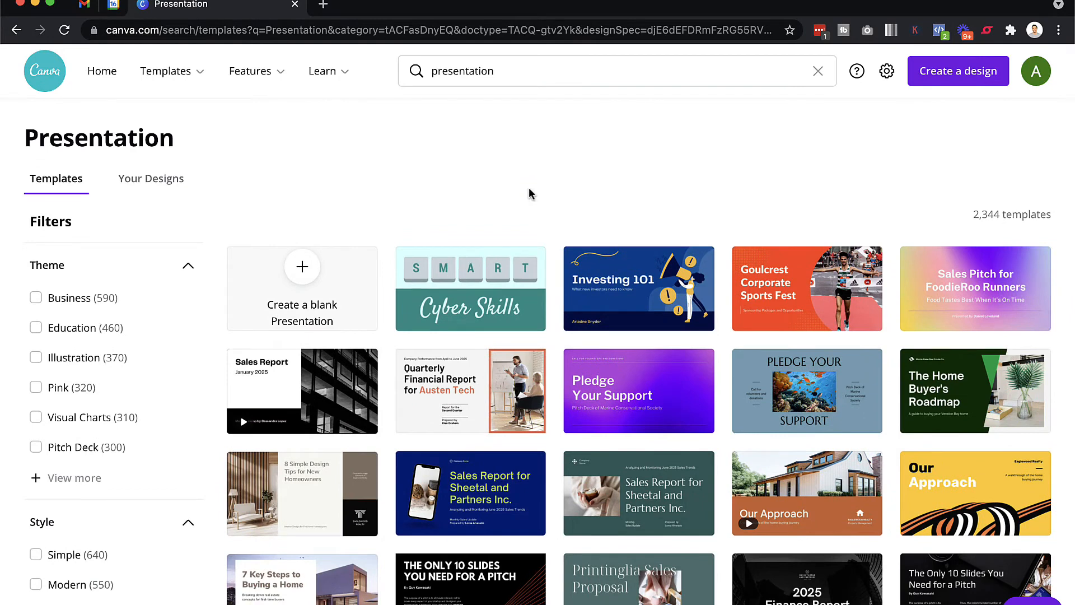
pyautogui.click(304, 278)
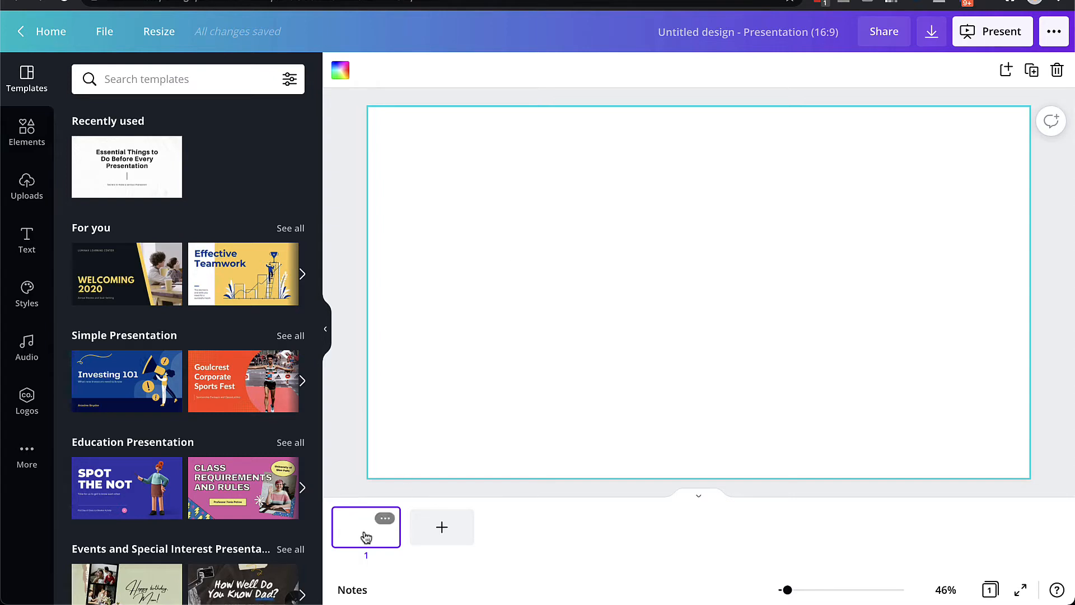
# - Search the elements for "business" and show only the photo results
pyautogui.click(26, 134)
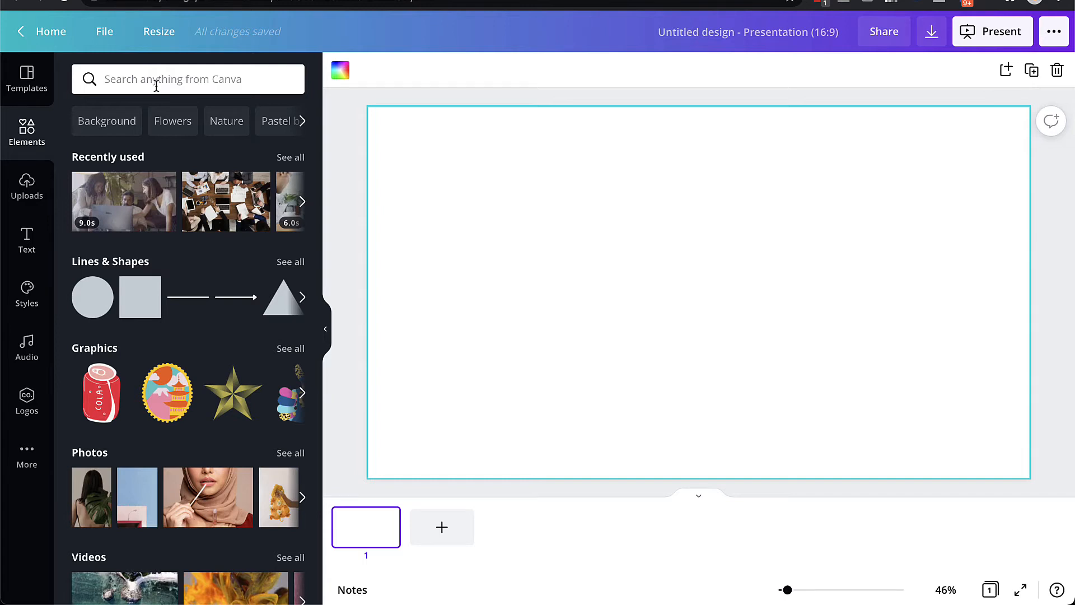
pyautogui.click(162, 88)
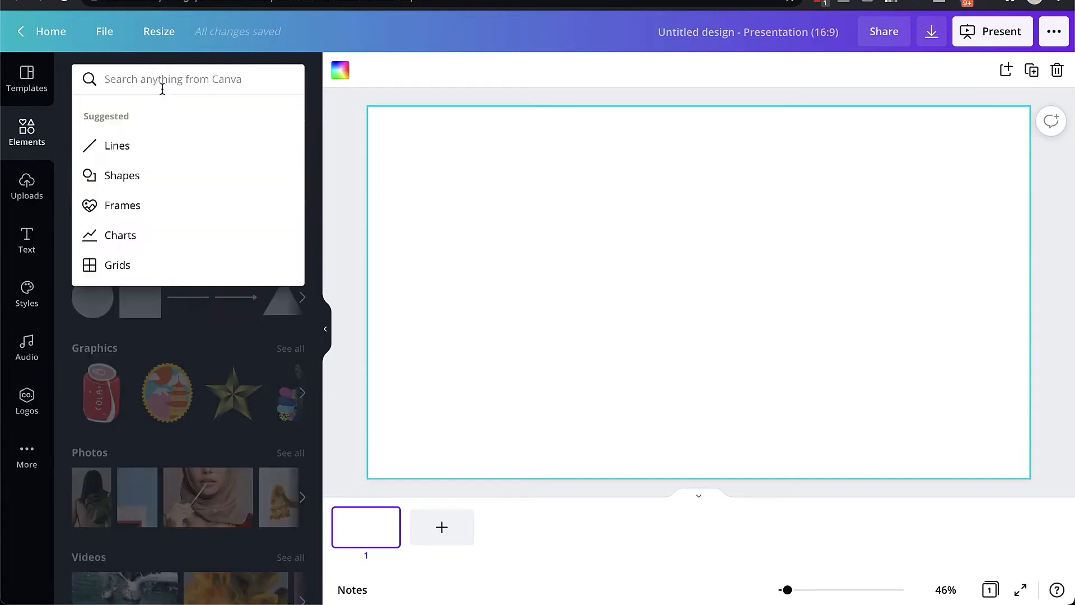
pyautogui.write('business')
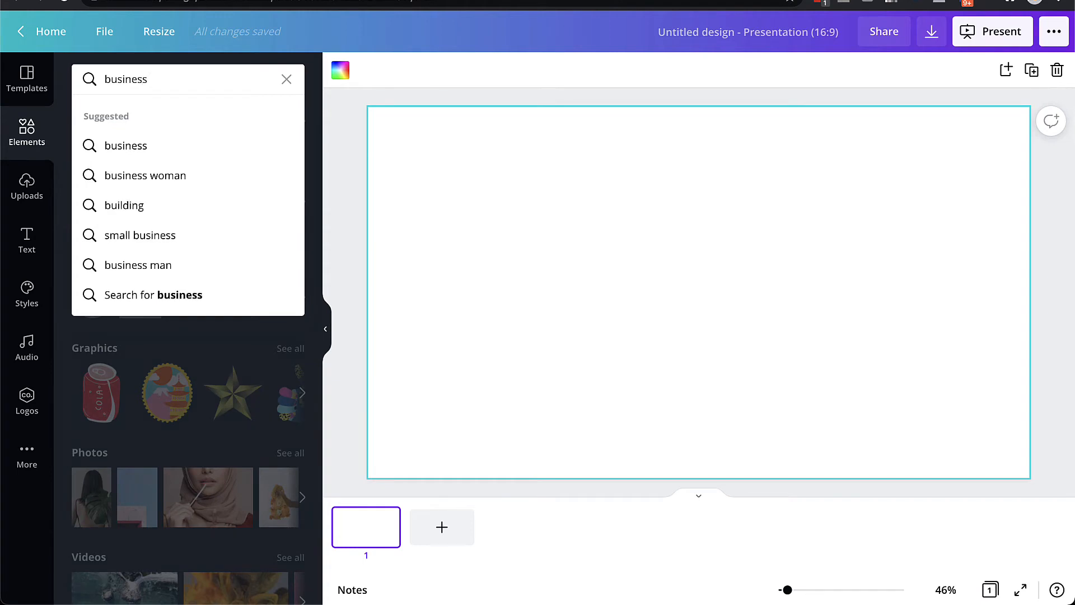
pyautogui.press('Return')
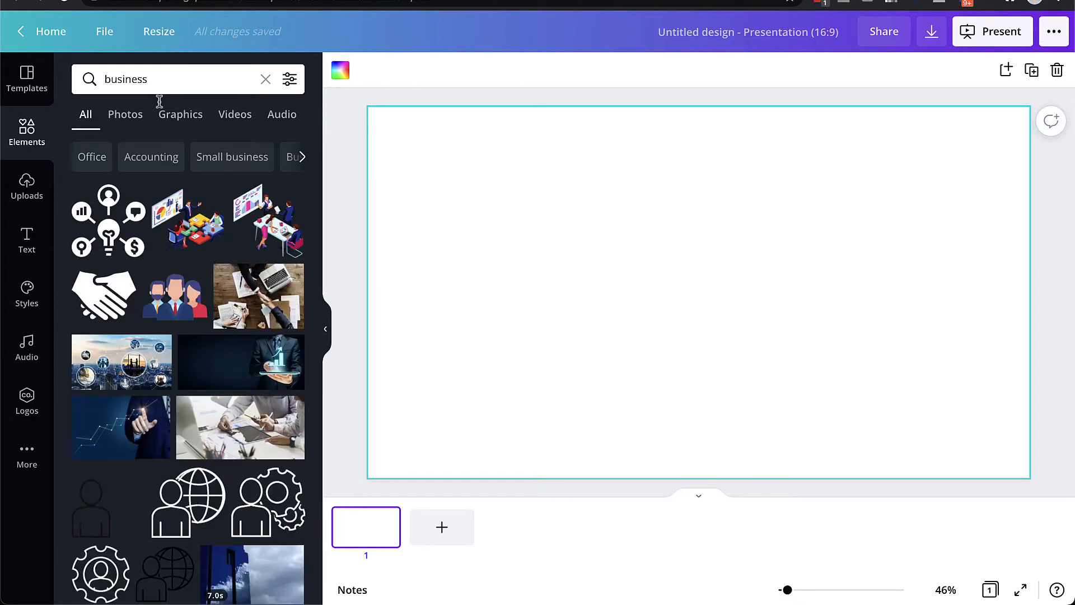
pyautogui.click(126, 117)
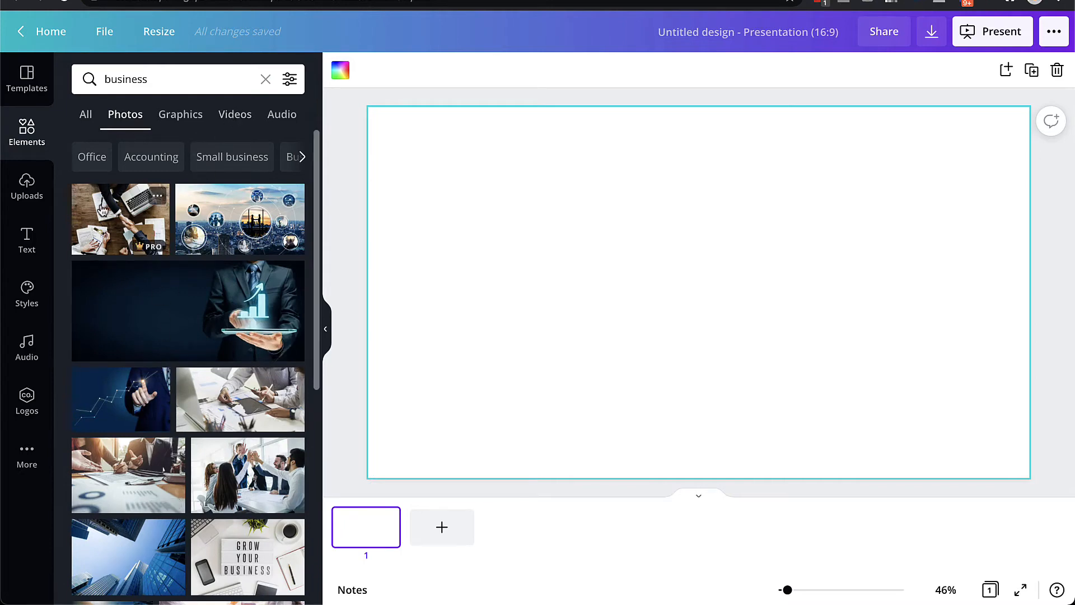
pyautogui.moveTo(96, 210)
pyautogui.mouseDown()
pyautogui.moveTo(291, 185)
pyautogui.moveTo(401, 140)
pyautogui.moveTo(96, 227)
pyautogui.mouseUp()
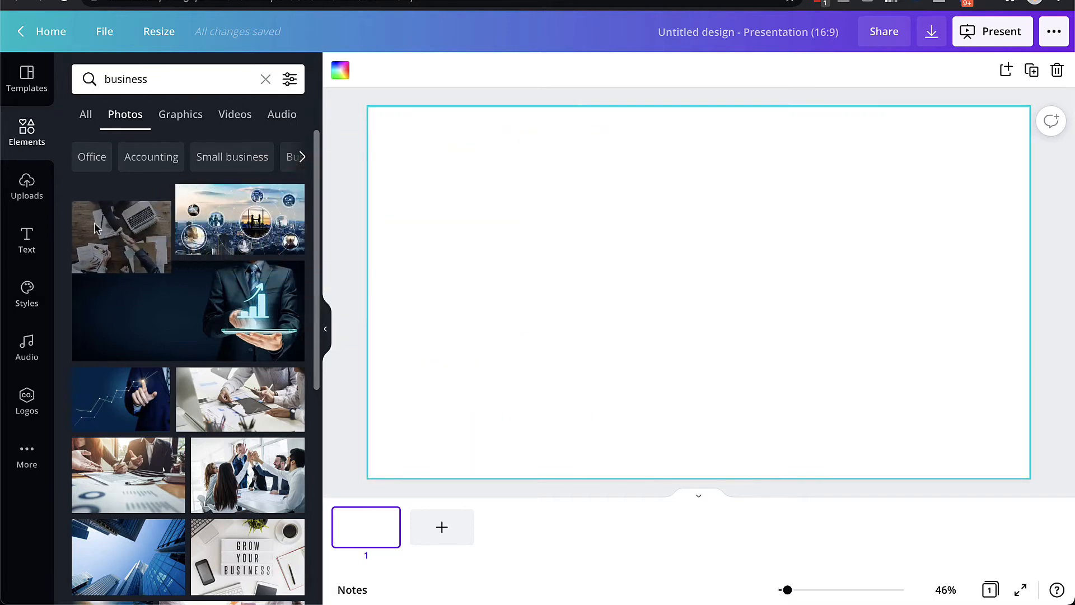
# - Filter the business results to videos and fill page 1 with the 17.0s clip of hands typing on a keyboard beside a coffee
pyautogui.click(235, 117)
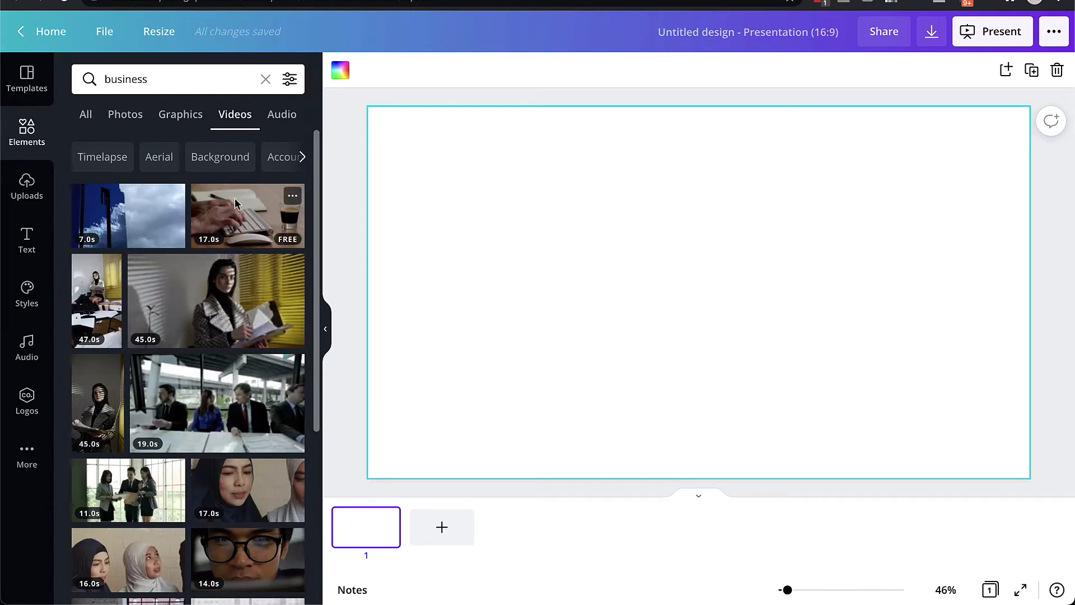
pyautogui.moveTo(246, 216); pyautogui.dragTo(391, 123)
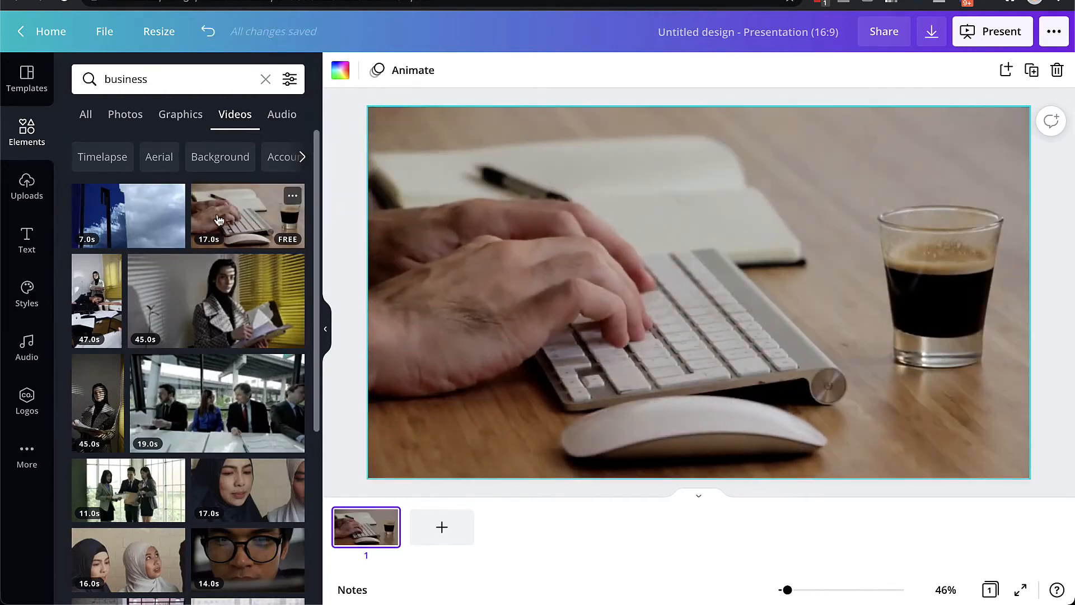
pyautogui.scroll(-4, 229, 396)
pyautogui.scroll(-3, 230, 396)
pyautogui.scroll(4, 230, 396)
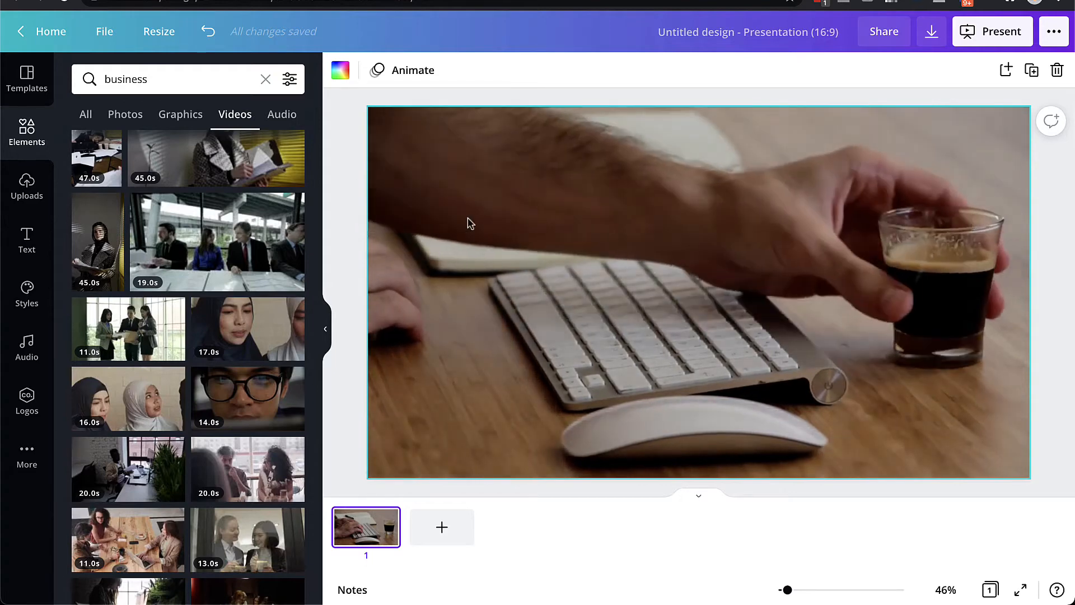
pyautogui.click(537, 273)
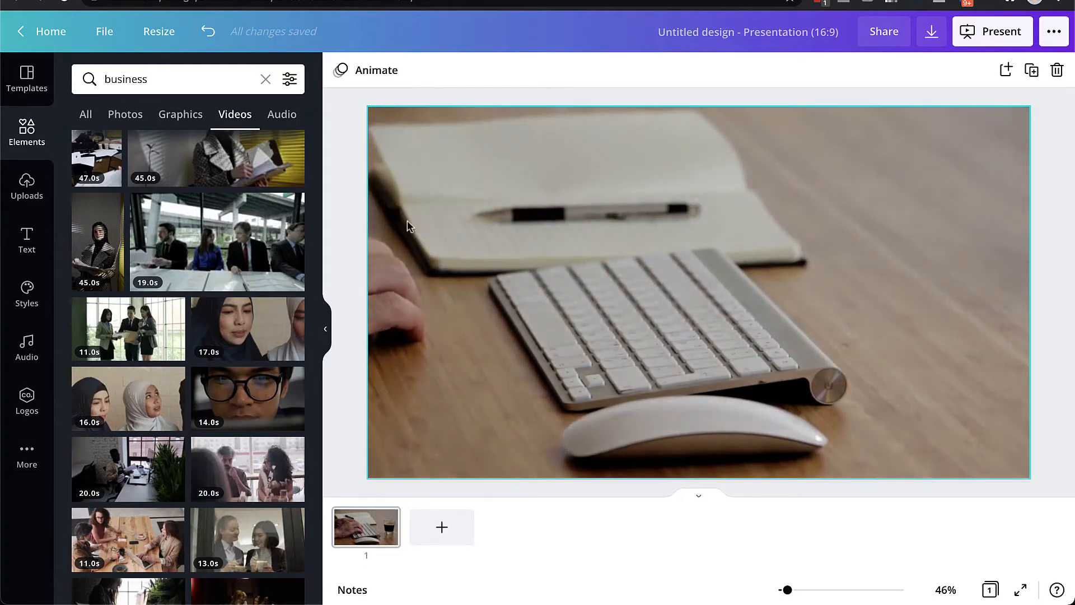
# - Add the presenter note "In this video, I'm going to show you 3 ways business owners can pay less taxes..." to page 1
pyautogui.click(348, 592)
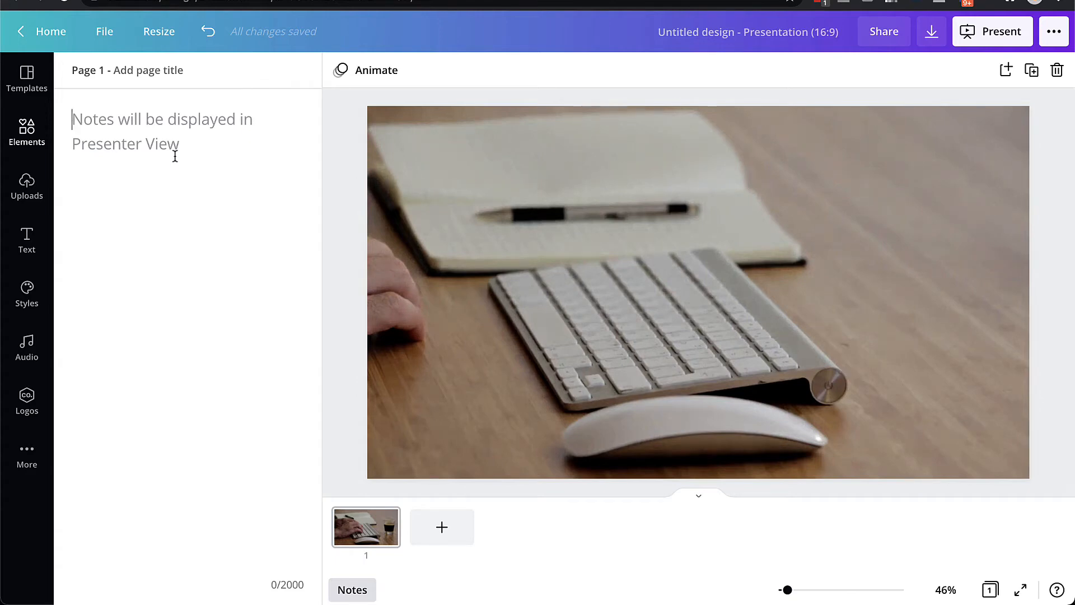
pyautogui.write("In this video, I'm gfoing to show you 3 ways business owm")
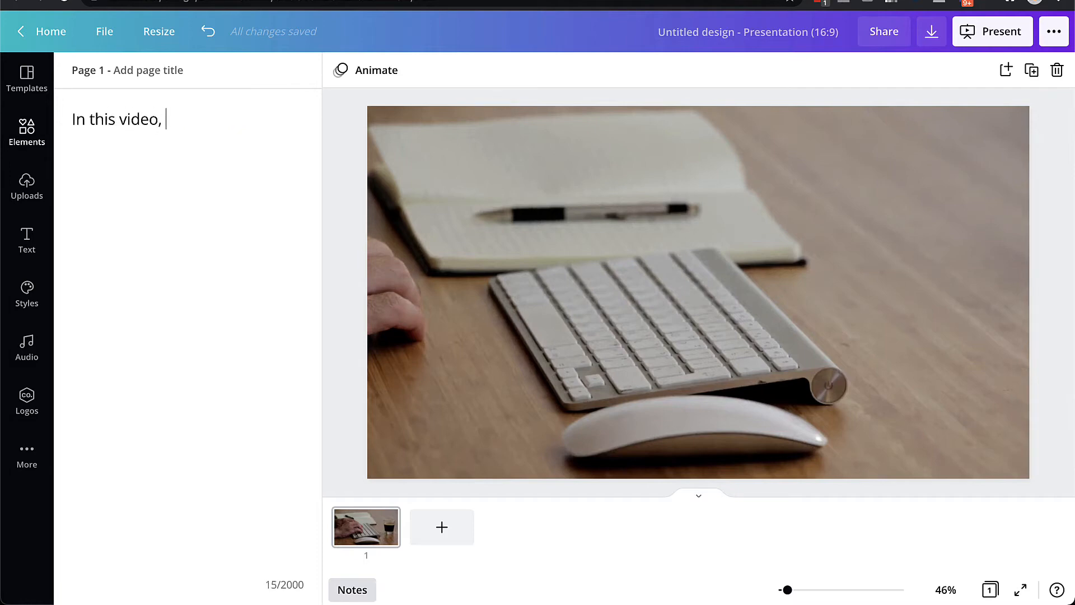
pyautogui.write('can pay less taxes...')
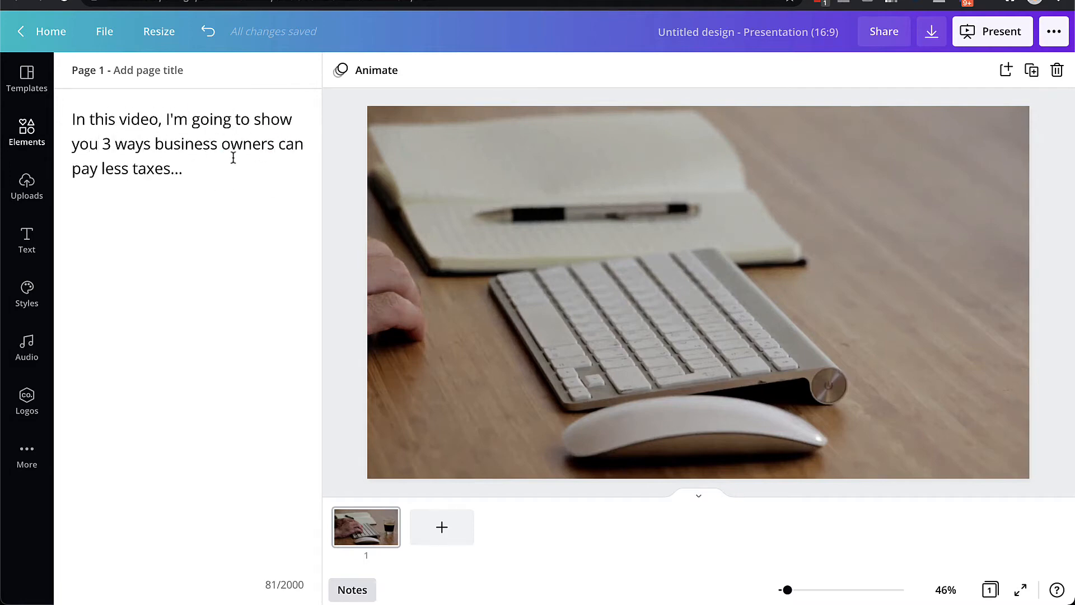
pyautogui.click(353, 591)
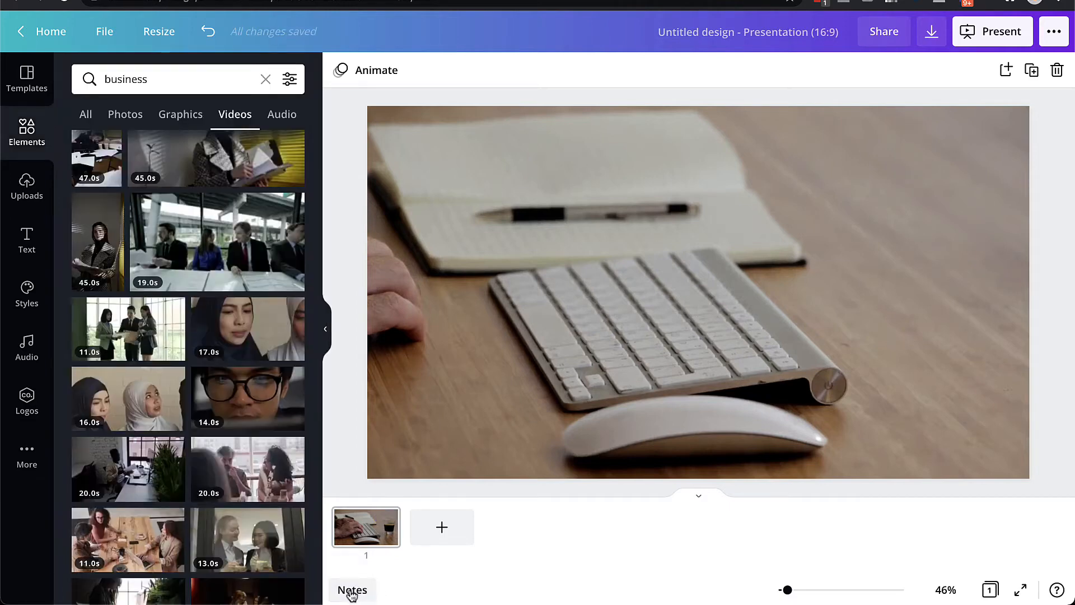
pyautogui.click(351, 592)
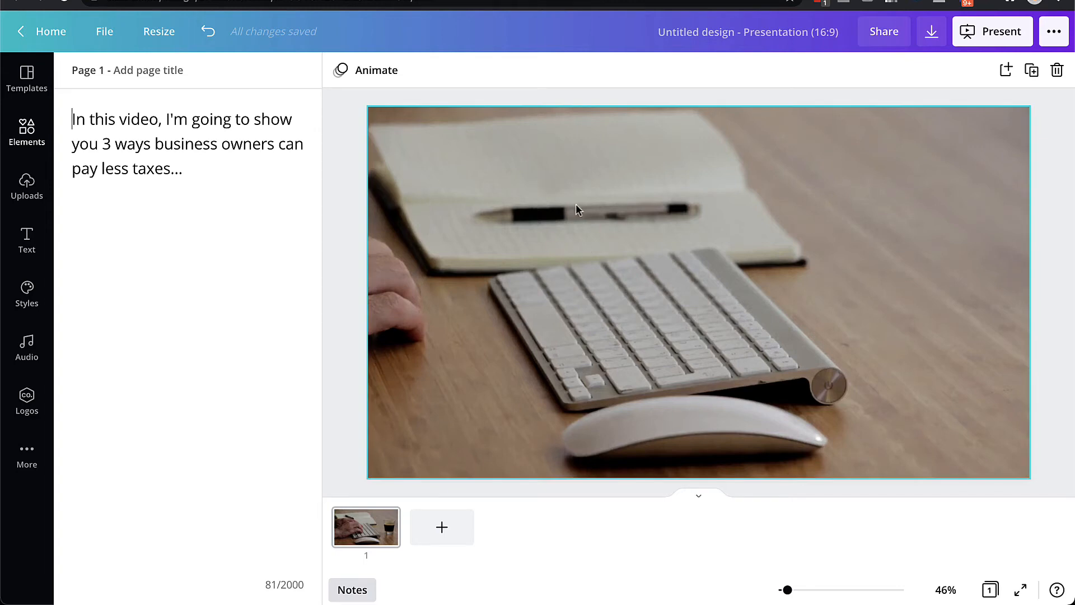
pyautogui.click(352, 591)
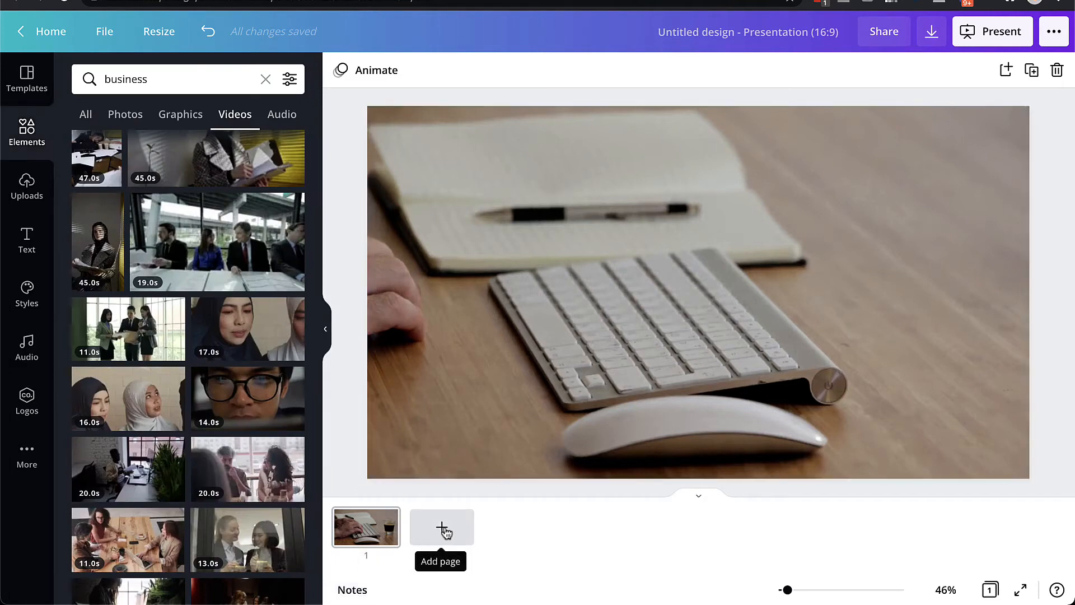
# - Add a blank second page and search the elements for "business team" videos
pyautogui.click(443, 529)
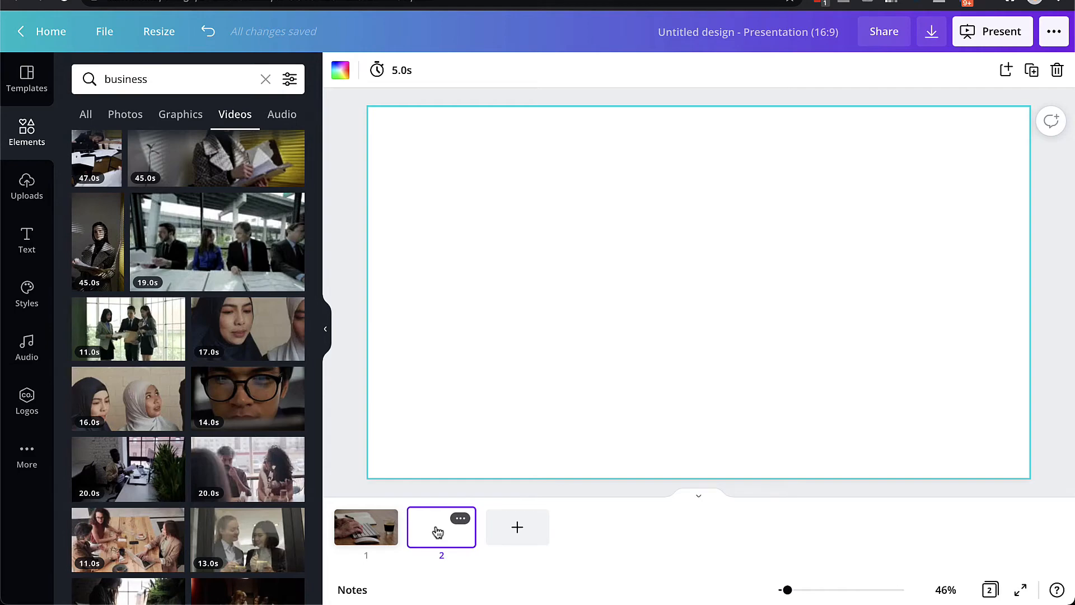
pyautogui.scroll(3, 212, 291)
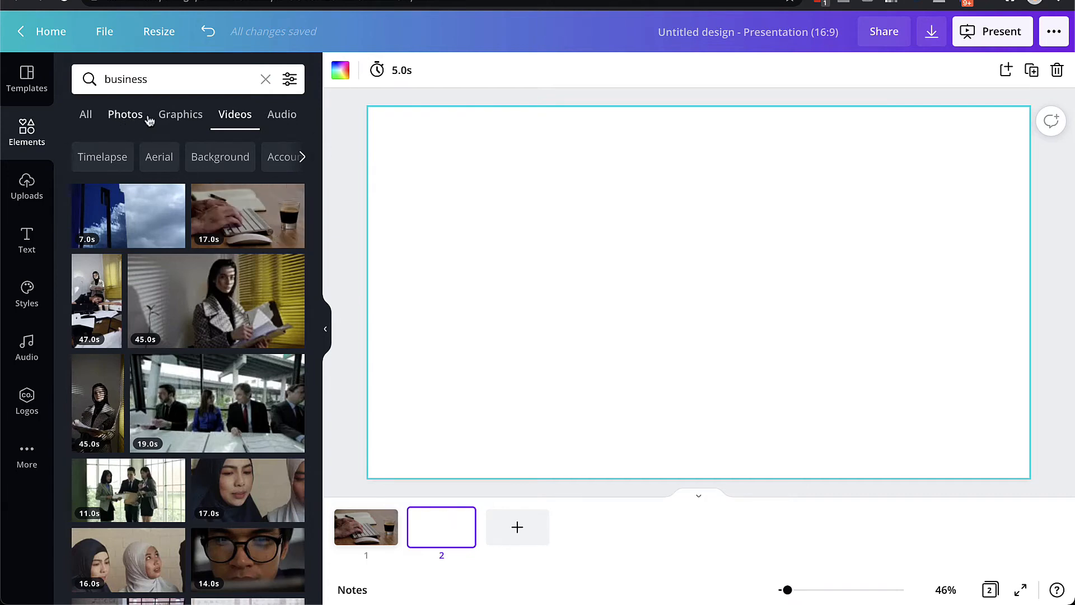
pyautogui.click(149, 84)
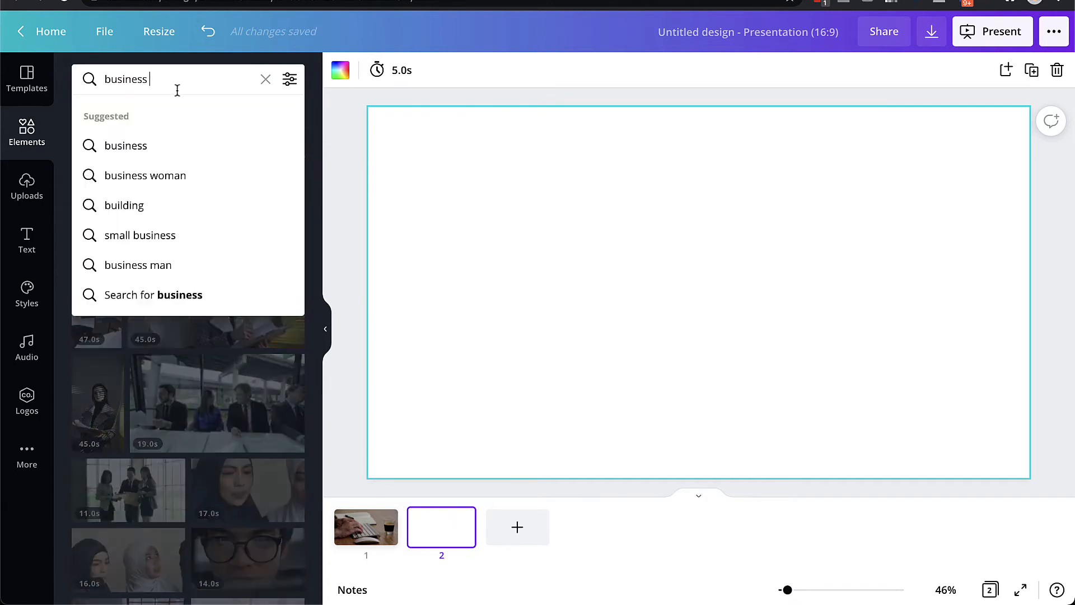
pyautogui.write('team')
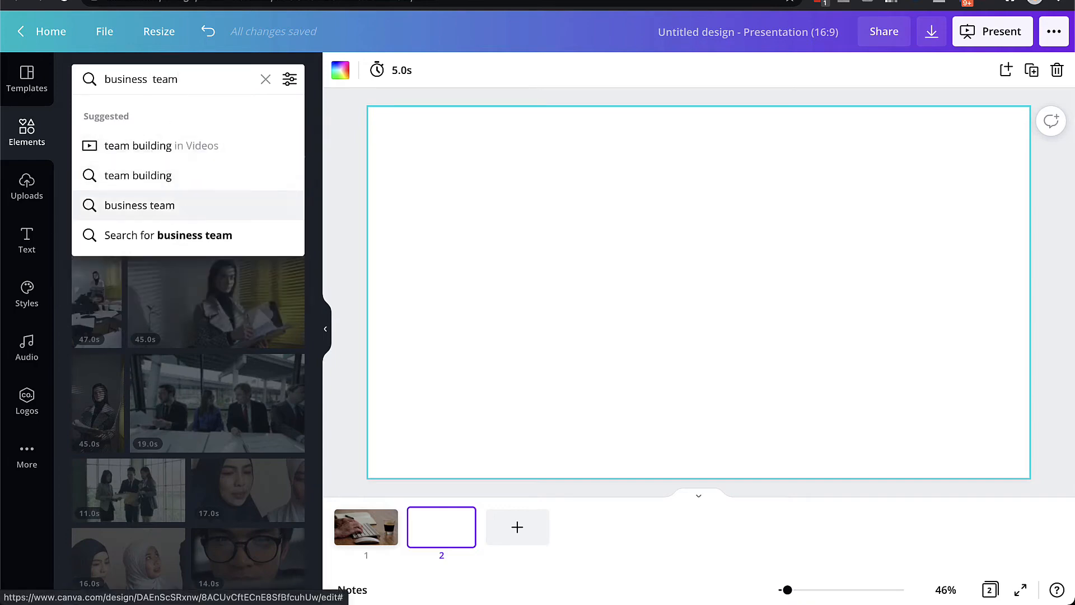
pyautogui.click(171, 207)
pyautogui.scroll(-5, 235, 369)
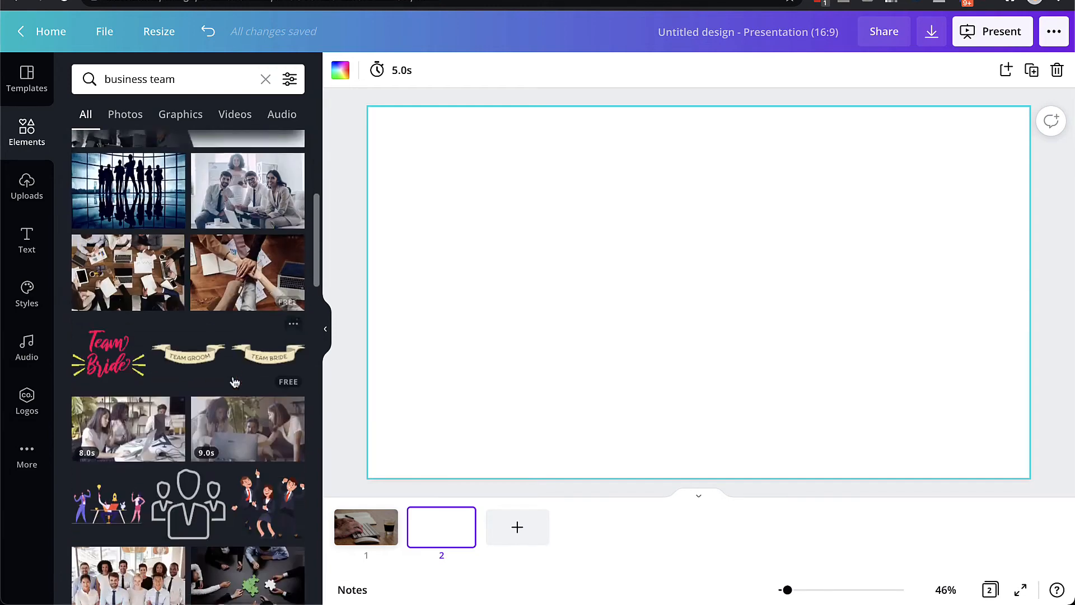
pyautogui.click(235, 116)
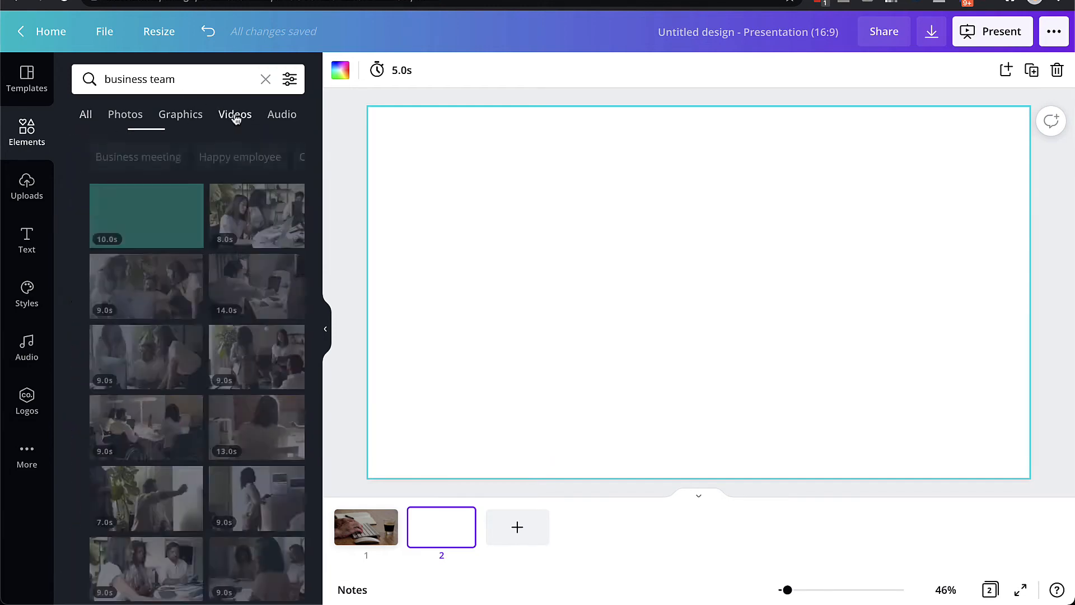
# - Fill page 2 with the 9.0s business team clip of a woman in a white top at a laptop, seen from behind
pyautogui.scroll(-3, 227, 295)
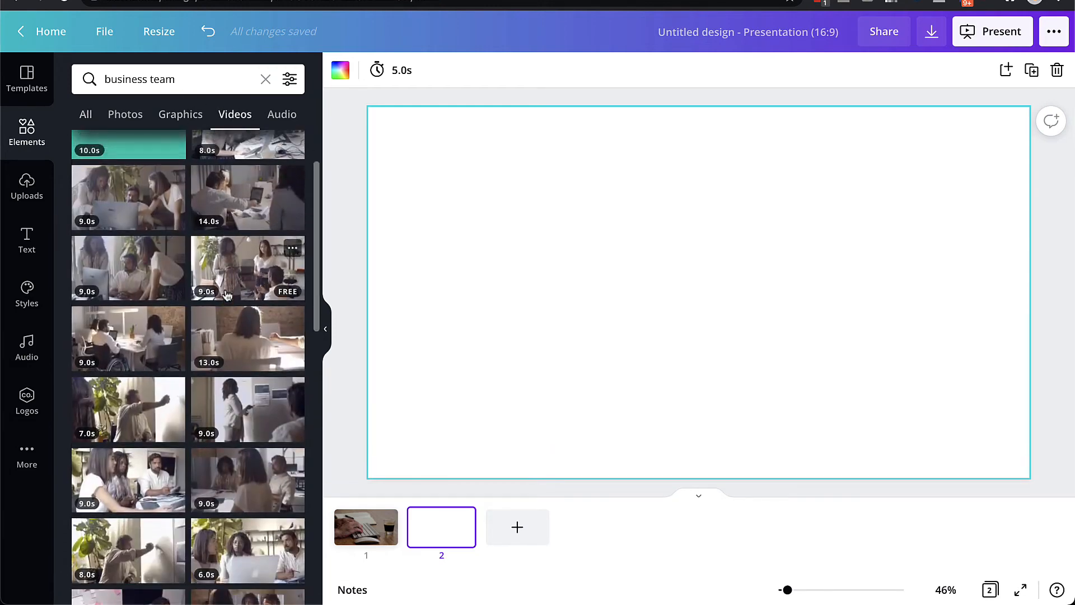
pyautogui.scroll(-10, 227, 295)
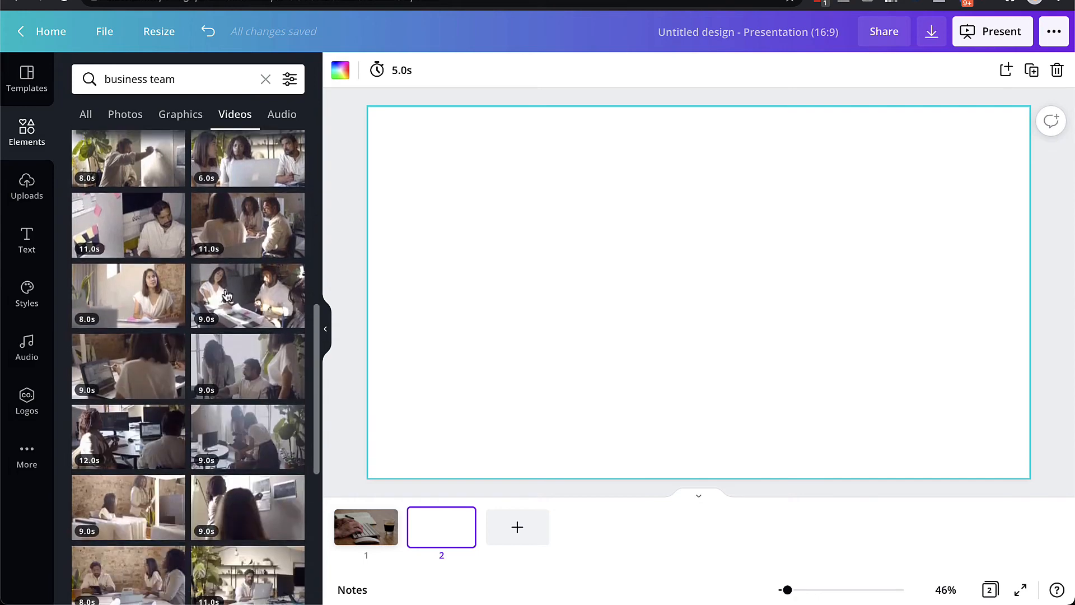
pyautogui.scroll(-3, 227, 295)
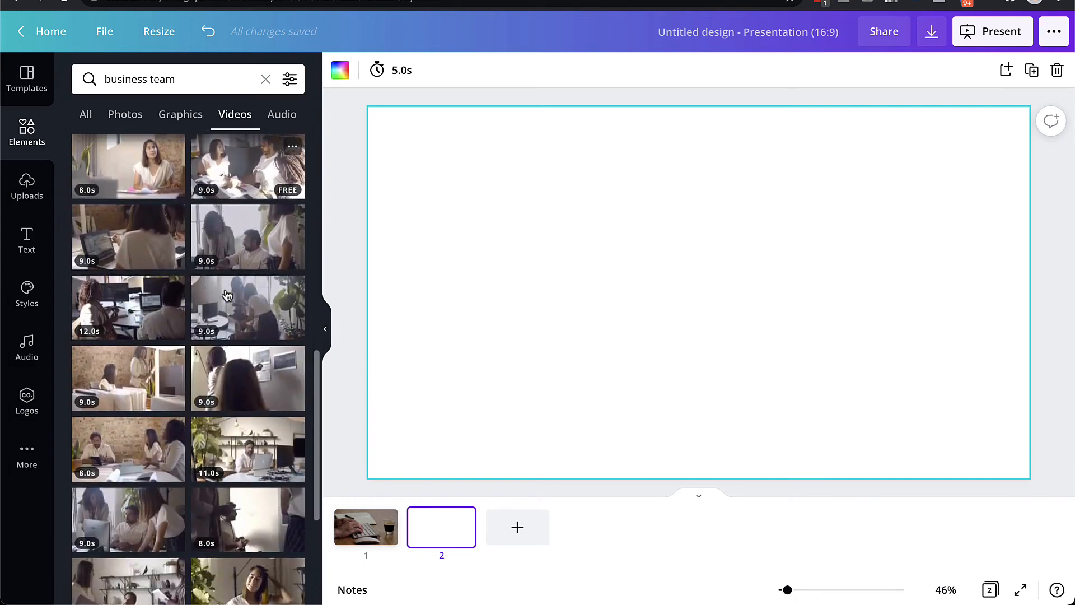
pyautogui.scroll(-1, 226, 295)
pyautogui.moveTo(129, 212); pyautogui.dragTo(412, 134)
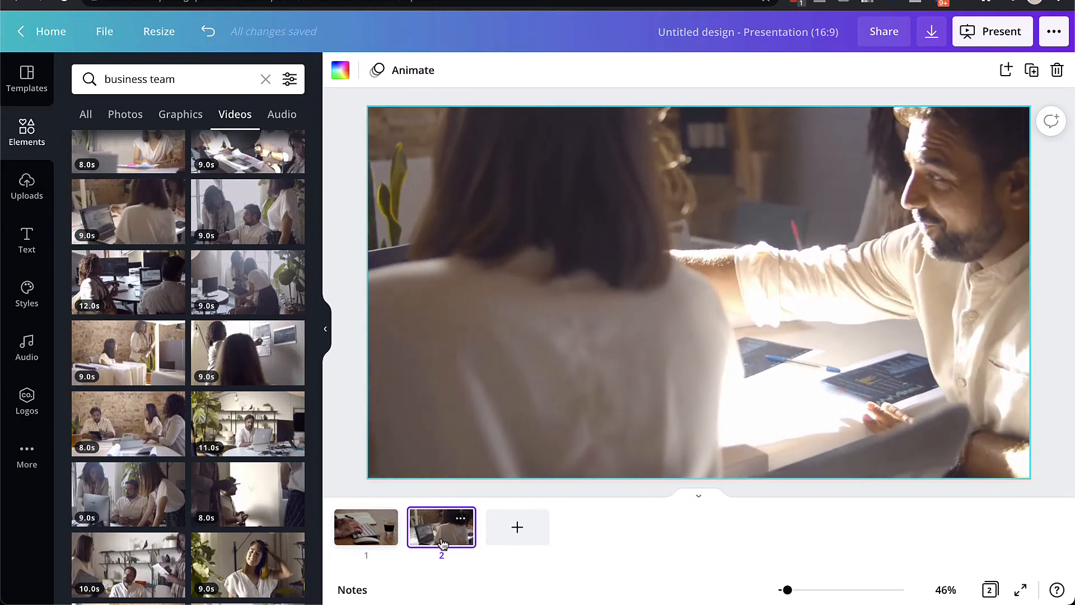
# - Add the presenter note "Step 1: Do this" to page 2
pyautogui.click(351, 591)
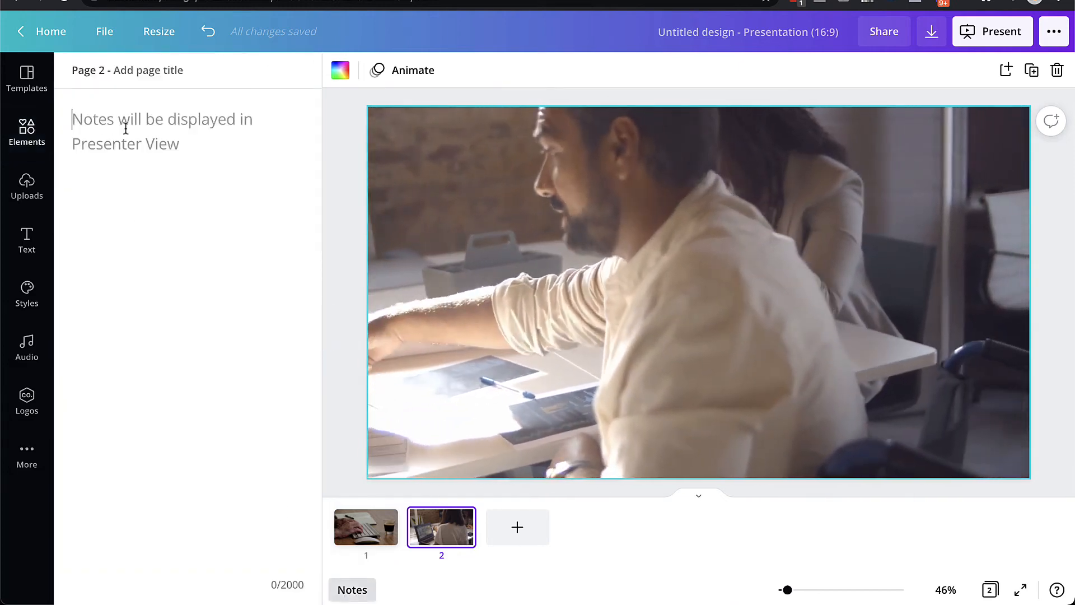
pyautogui.write('Step 1')
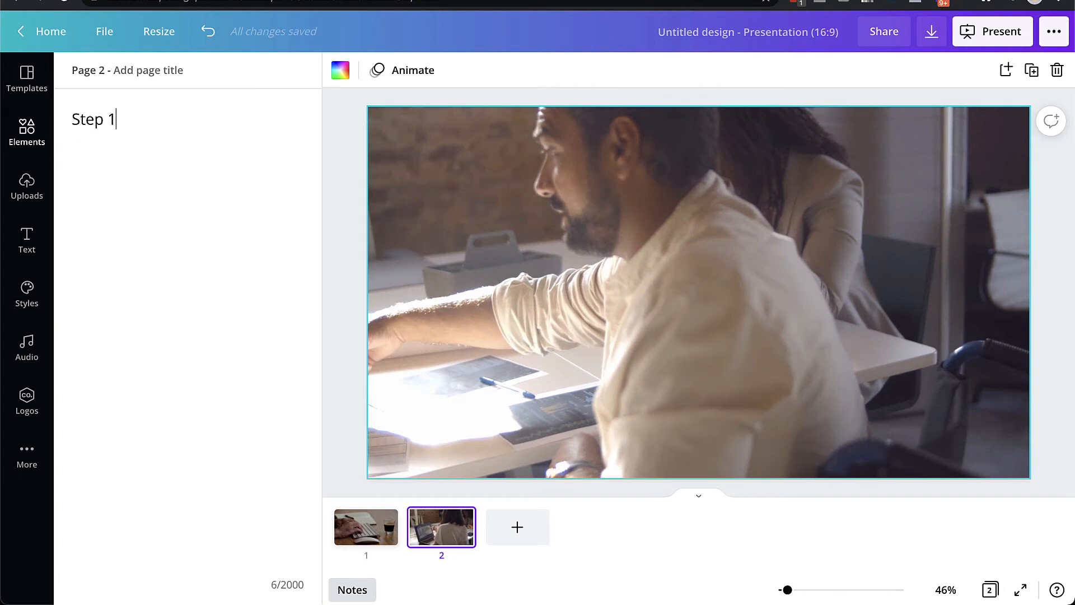
pyautogui.write(': D')
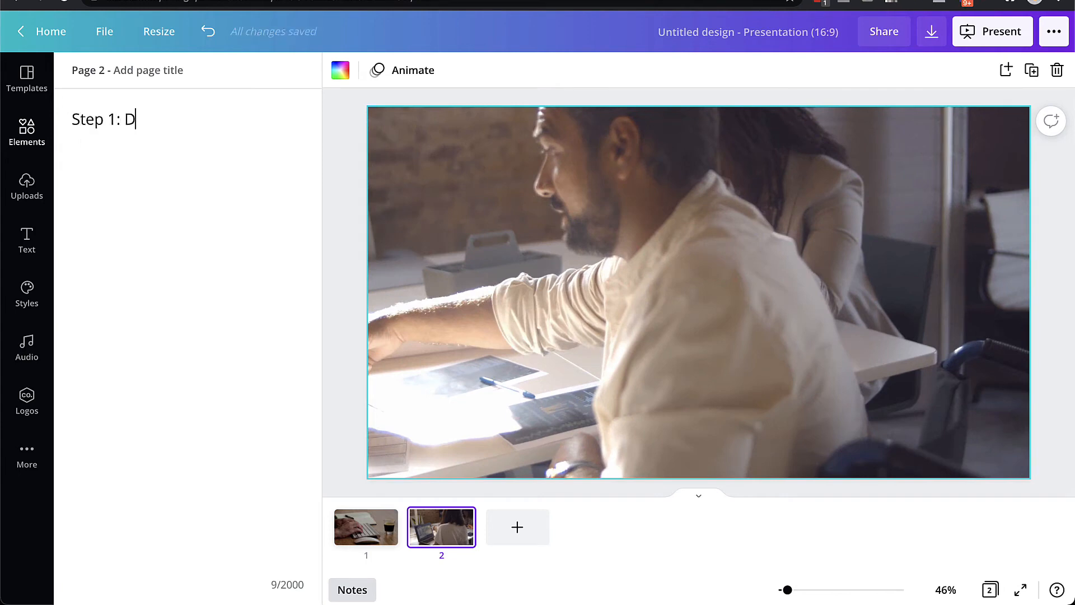
pyautogui.write('o this')
pyautogui.click(350, 592)
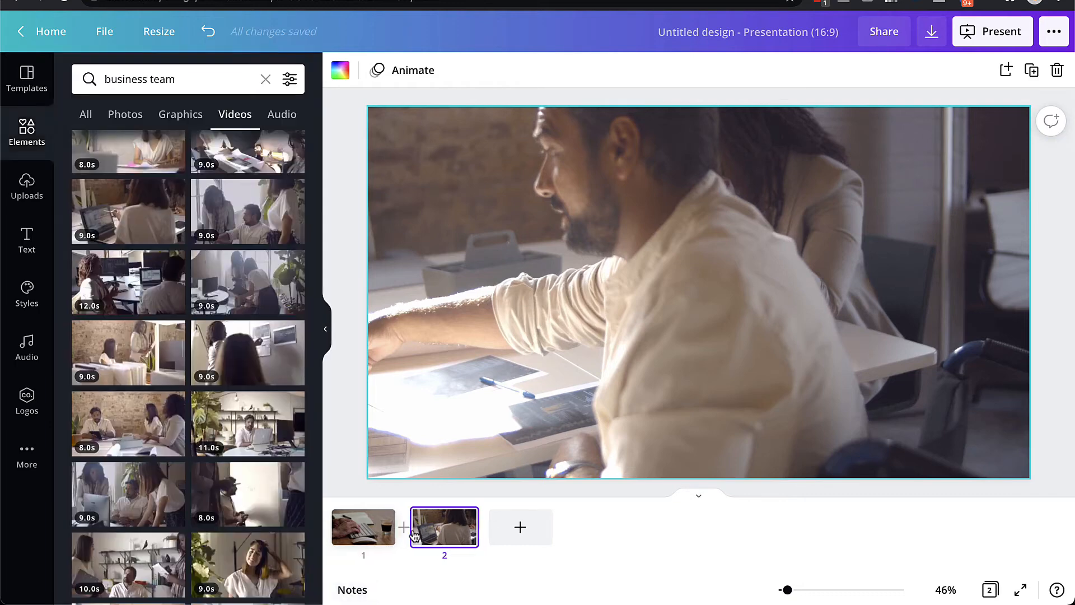
pyautogui.click(523, 535)
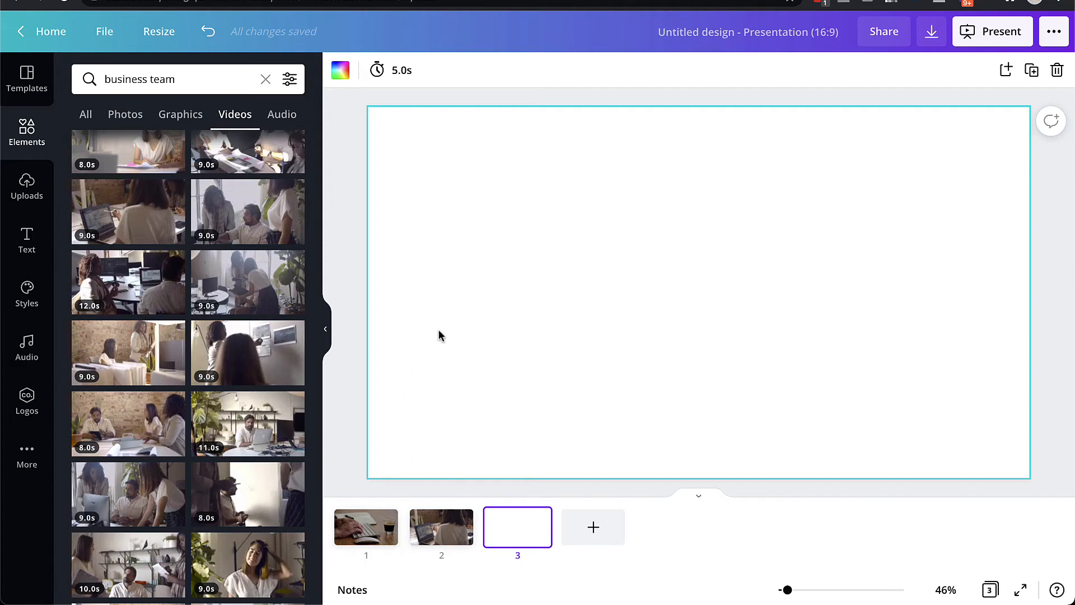
pyautogui.click(373, 543)
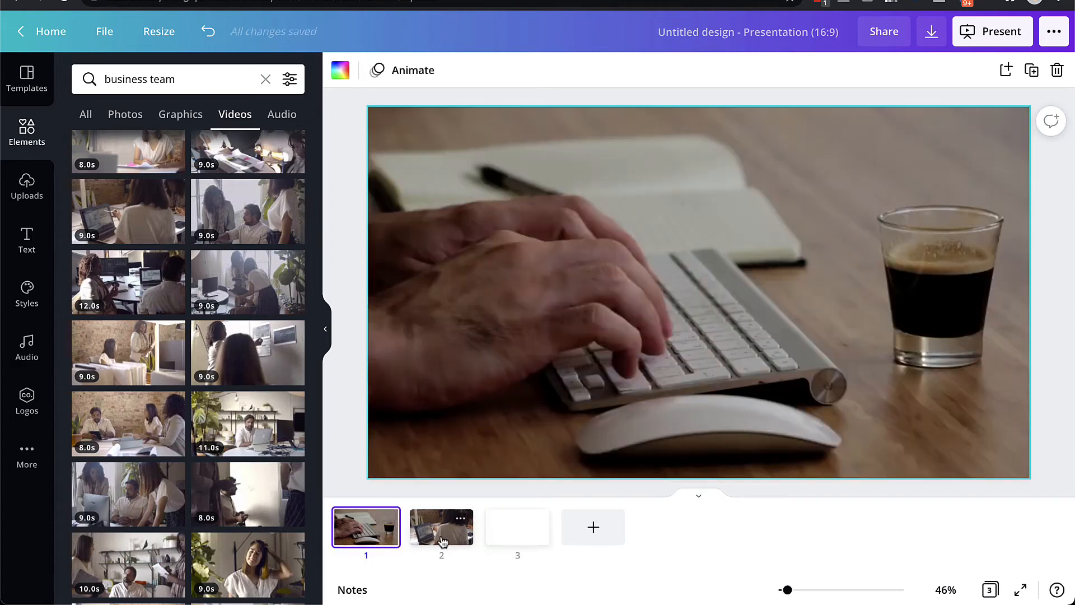
pyautogui.click(451, 535)
pyautogui.click(511, 543)
pyautogui.click(537, 519)
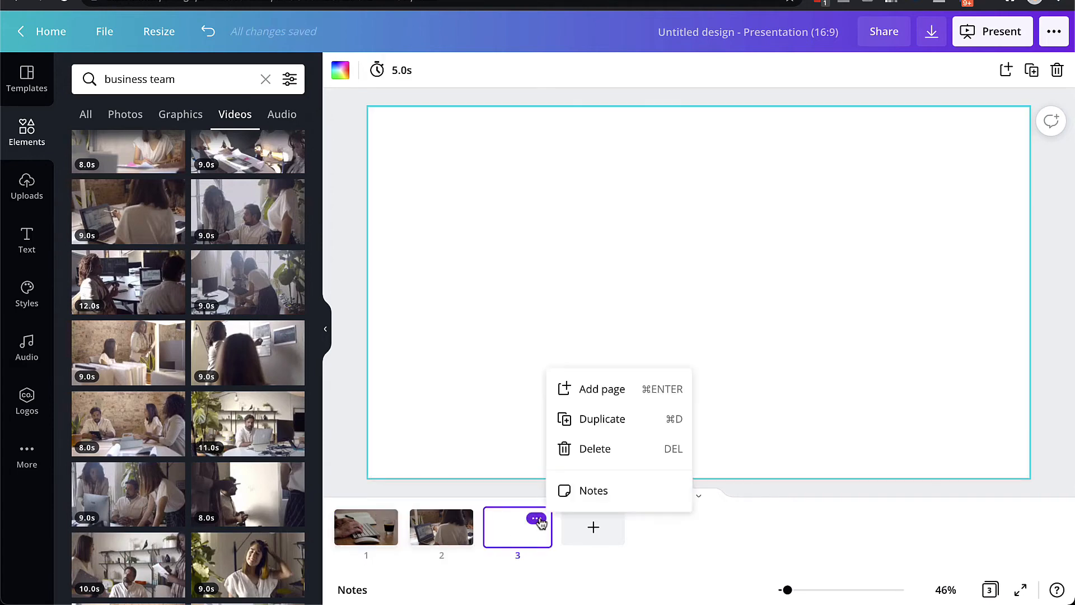
pyautogui.click(596, 454)
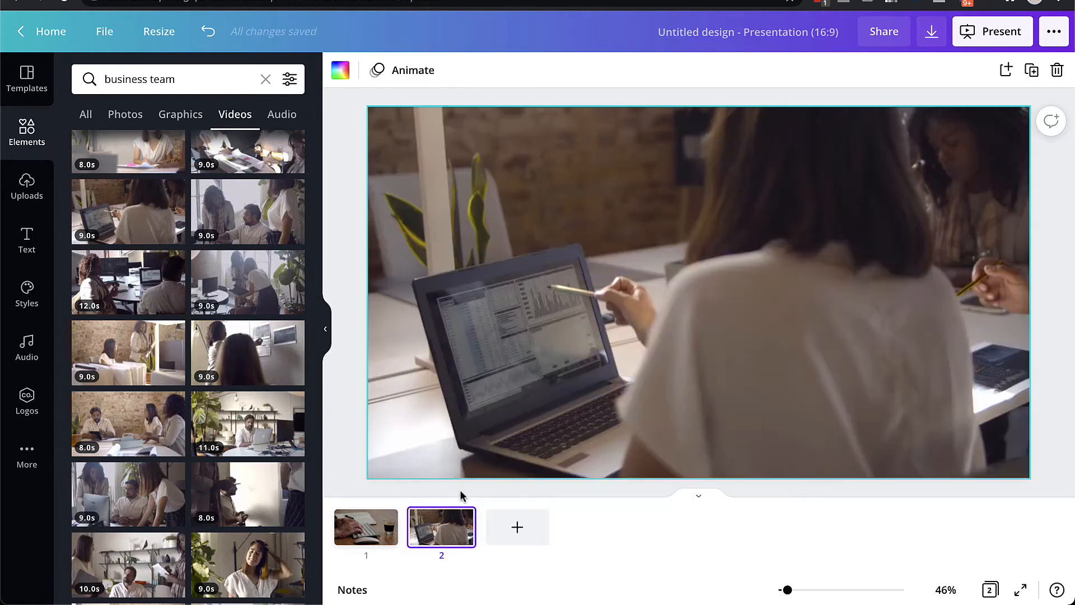
# - Start a Present and record session with the camera set to None (Audio only) and the default external microphone
pyautogui.click(1053, 37)
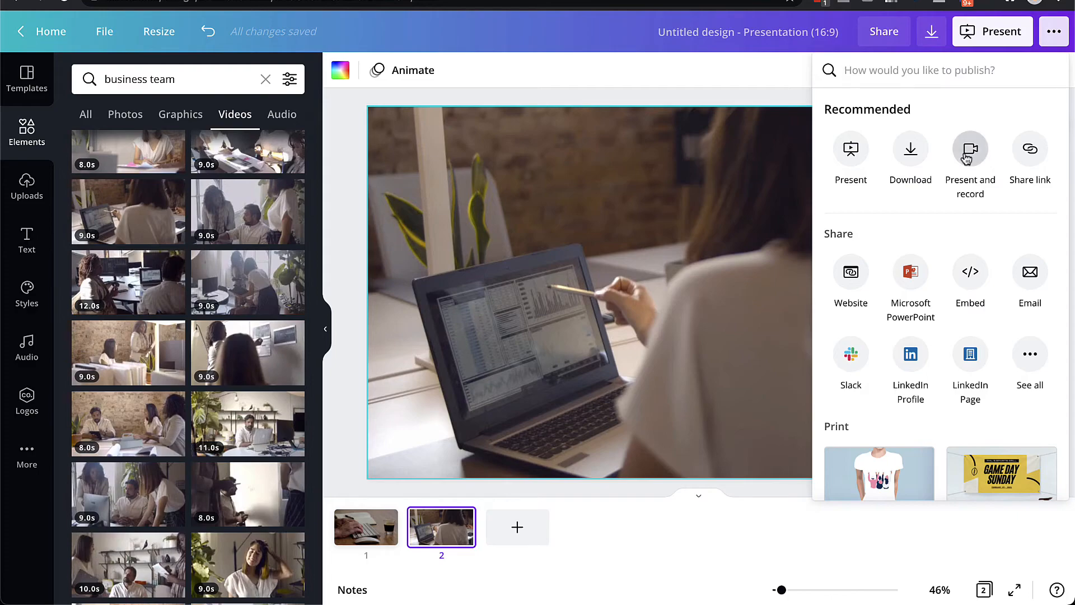
pyautogui.click(966, 155)
pyautogui.click(957, 340)
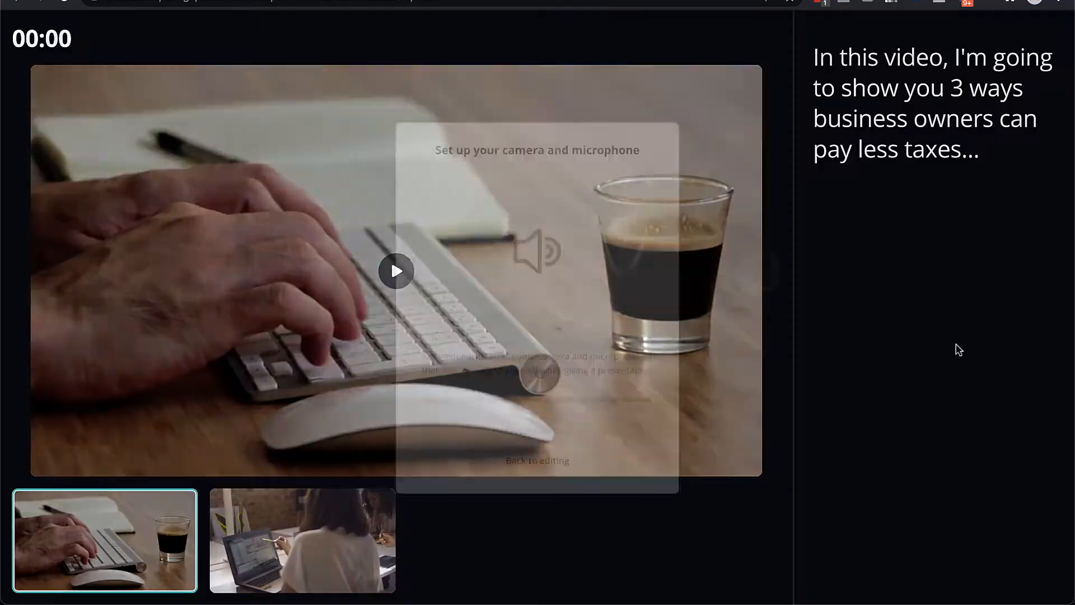
pyautogui.click(575, 362)
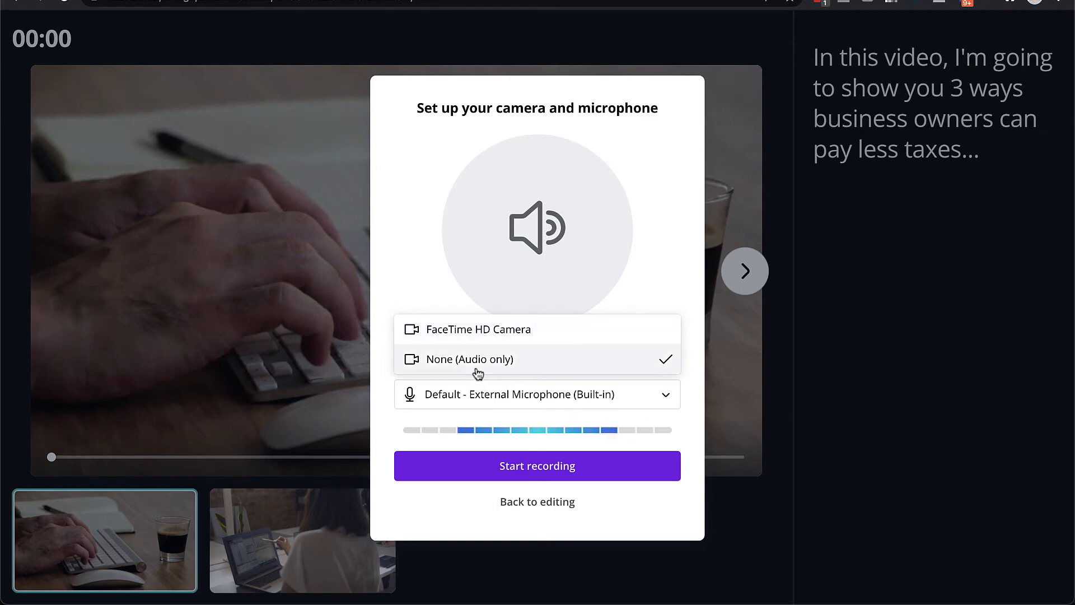
pyautogui.click(696, 375)
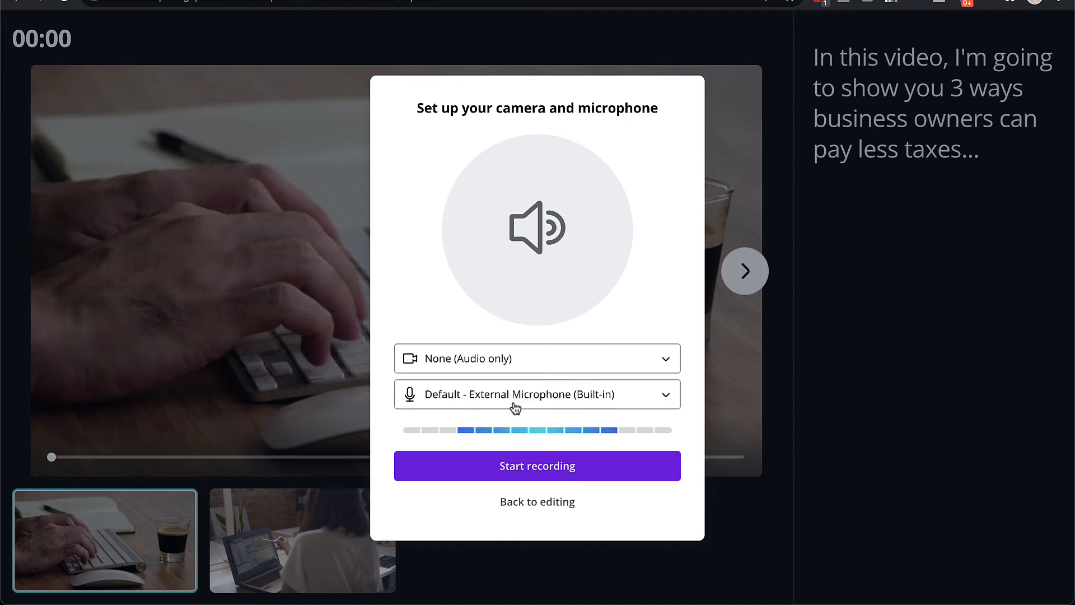
pyautogui.click(521, 474)
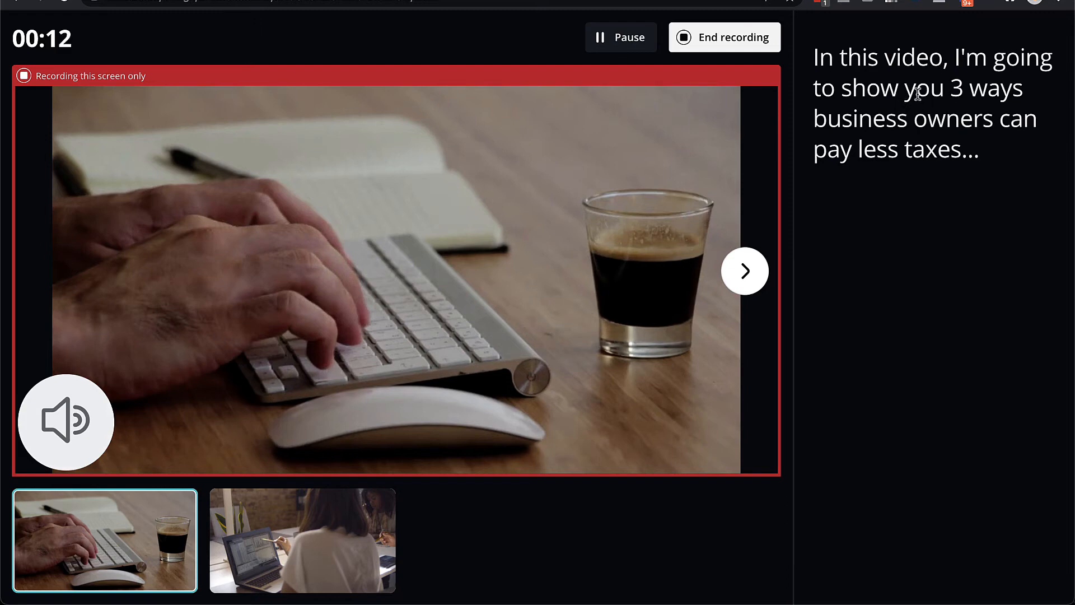
# - Record the narration over page 1, advance to page 2 for its note, and end the recording
pyautogui.moveTo(606, 242)
pyautogui.click(743, 273)
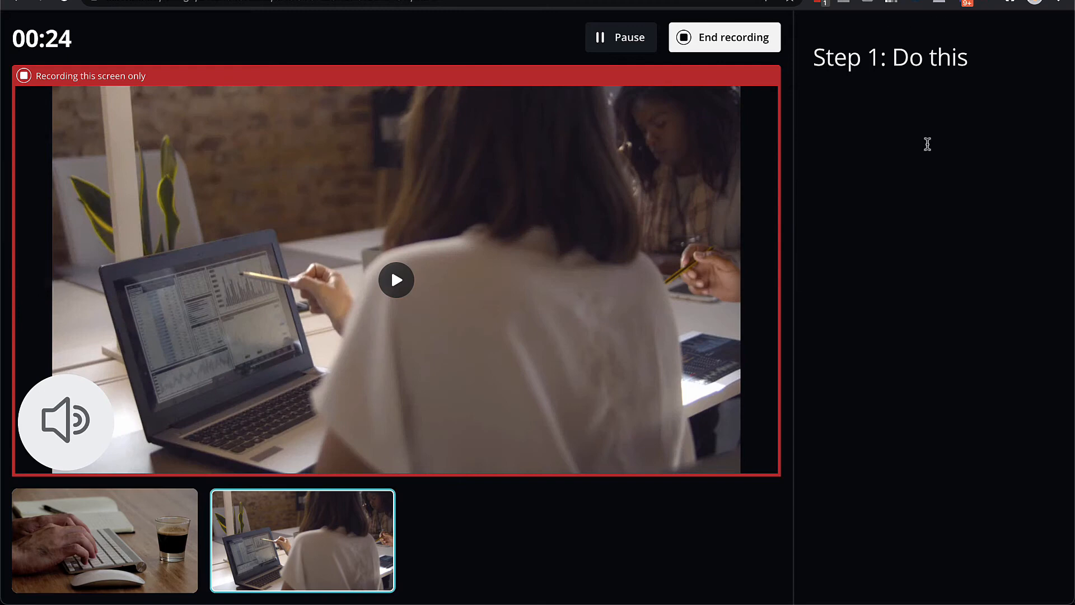
pyautogui.moveTo(748, 255)
pyautogui.click(711, 40)
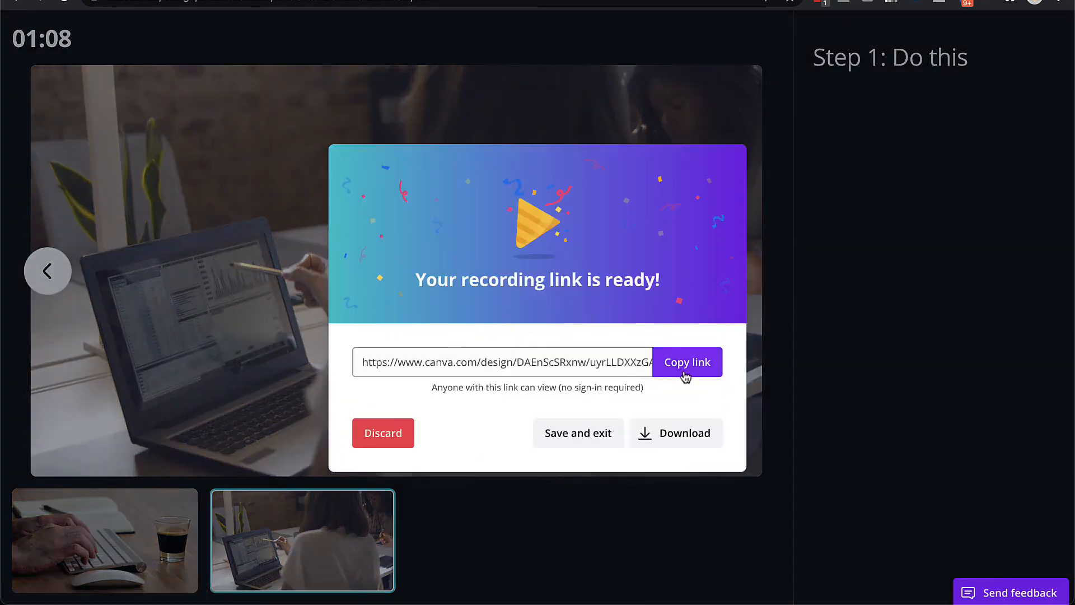
# - Copy the recording's share link, then save the recording and exit to the editor
pyautogui.click(689, 372)
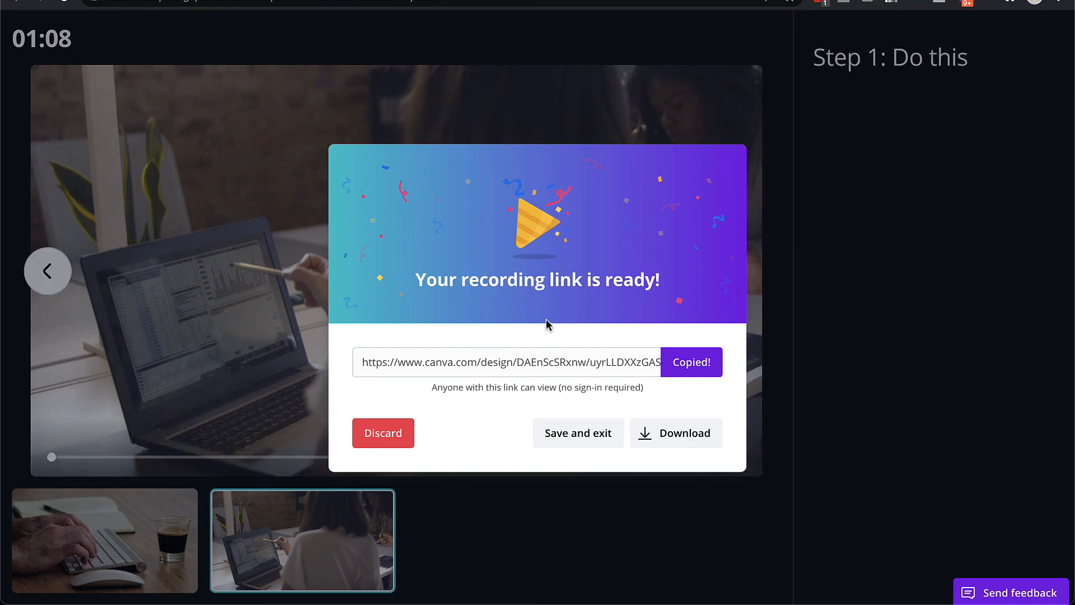
pyautogui.click(574, 442)
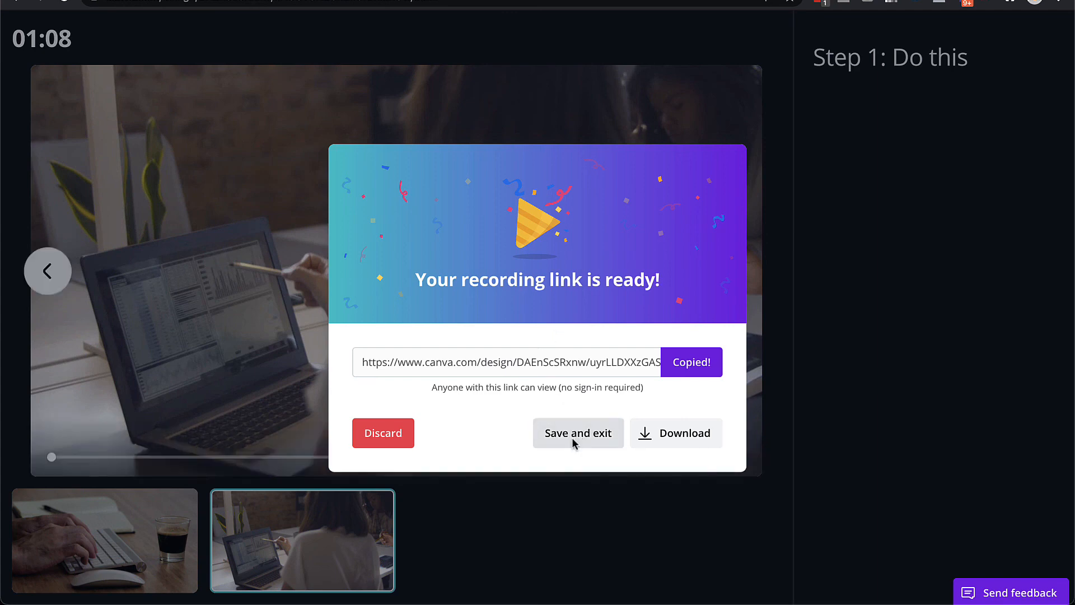
pyautogui.click(1050, 70)
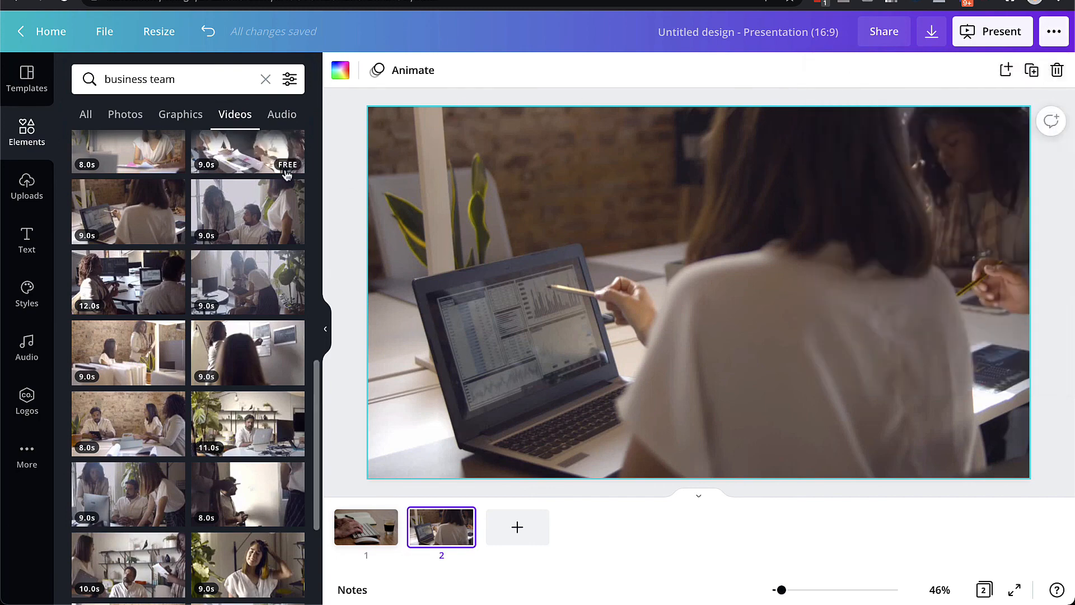
# - Browse the audio tracks and text styles, and add a default heading to the middle of page 2
pyautogui.click(24, 352)
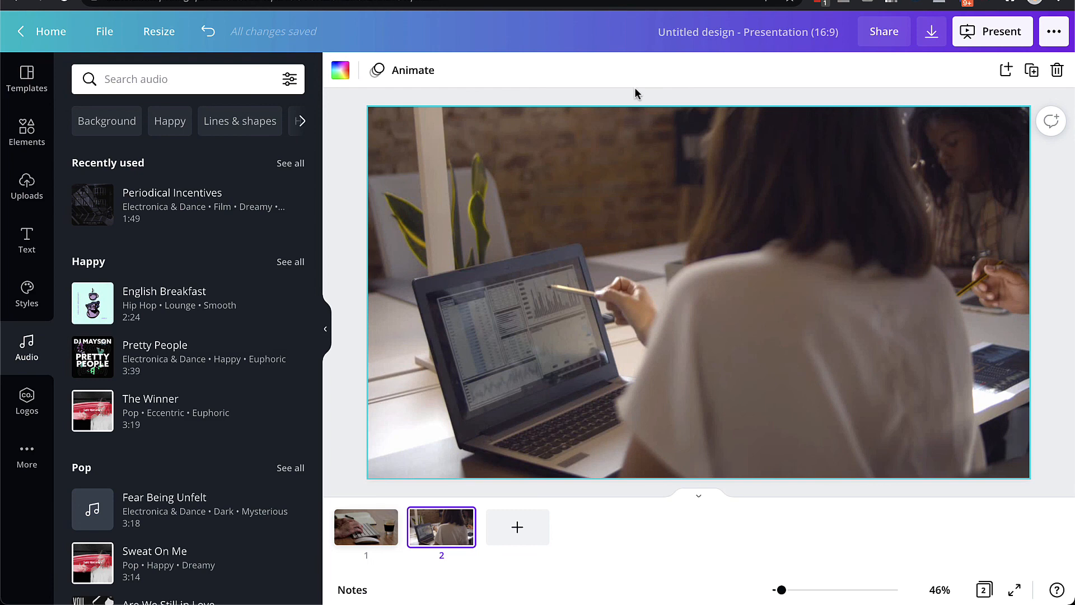
pyautogui.click(27, 241)
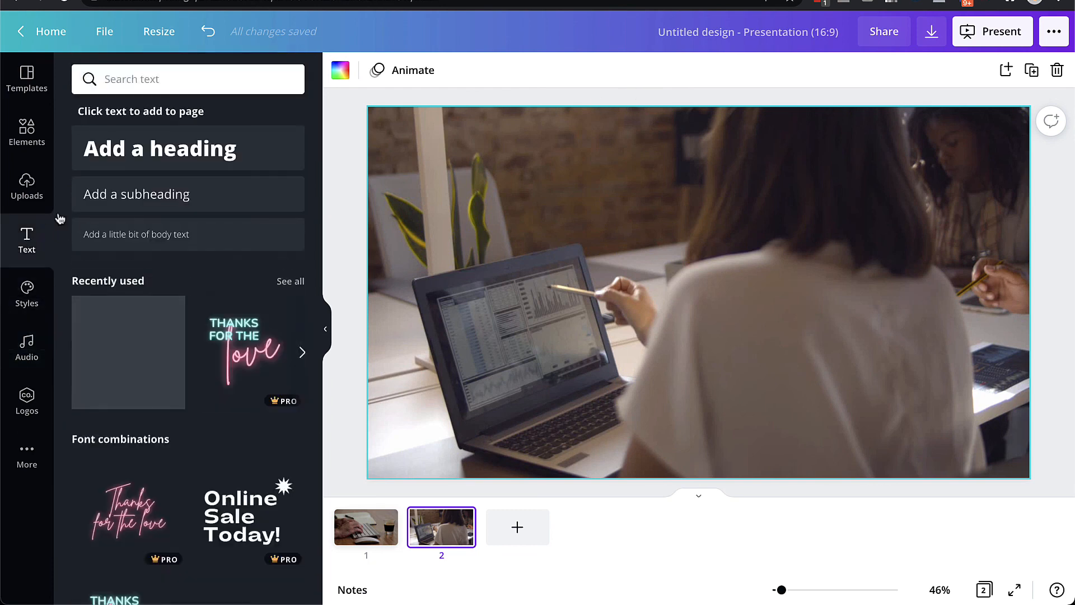
pyautogui.scroll(-3, 174, 194)
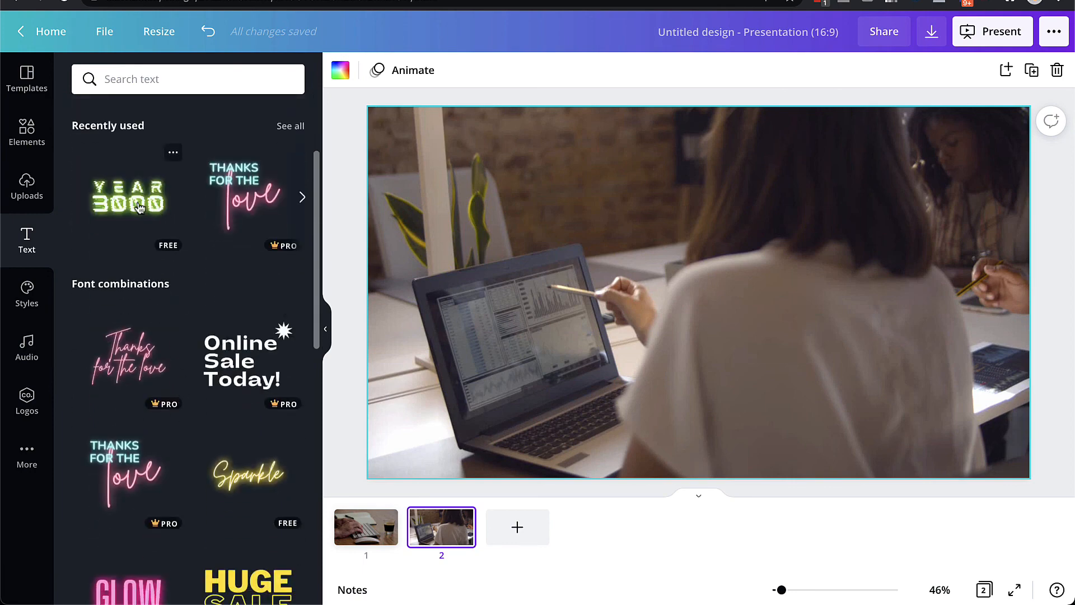
pyautogui.scroll(-4, 178, 470)
pyautogui.scroll(1, 211, 311)
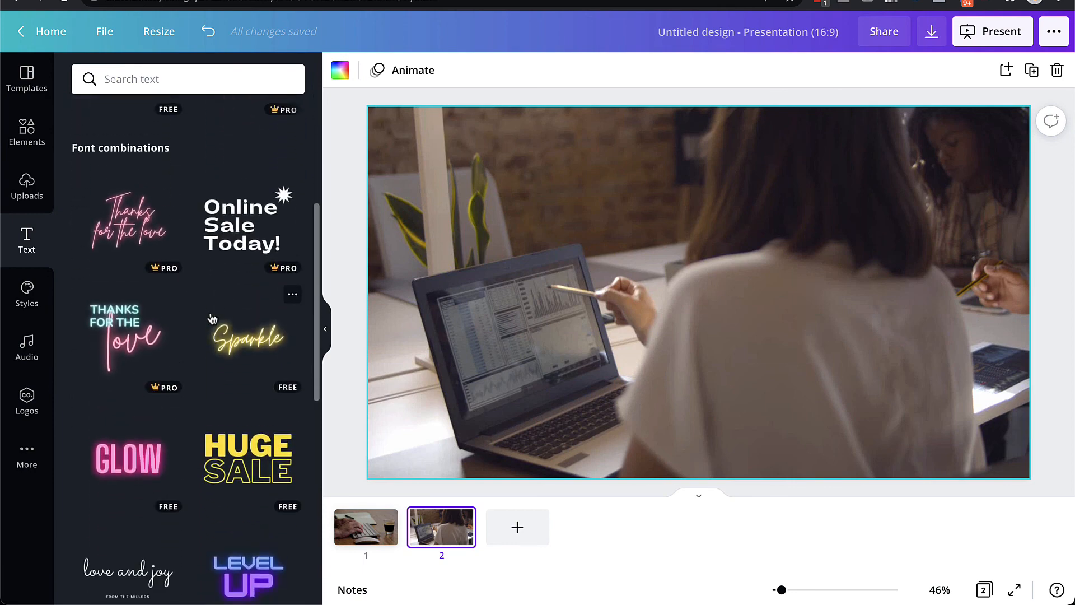
pyautogui.scroll(-6, 213, 317)
pyautogui.scroll(10, 212, 318)
pyautogui.moveTo(159, 147); pyautogui.dragTo(627, 261)
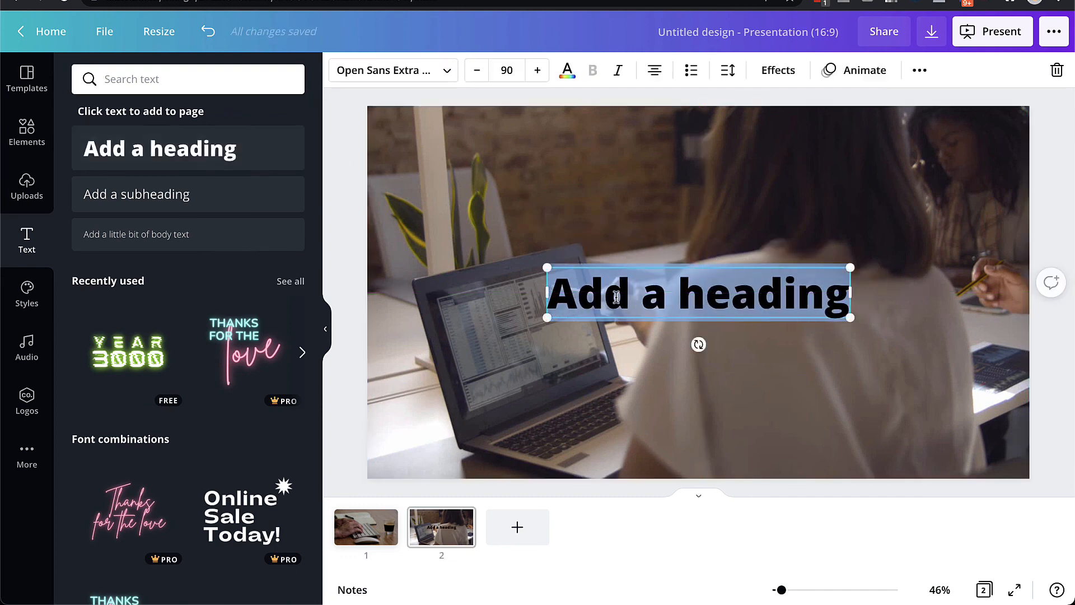